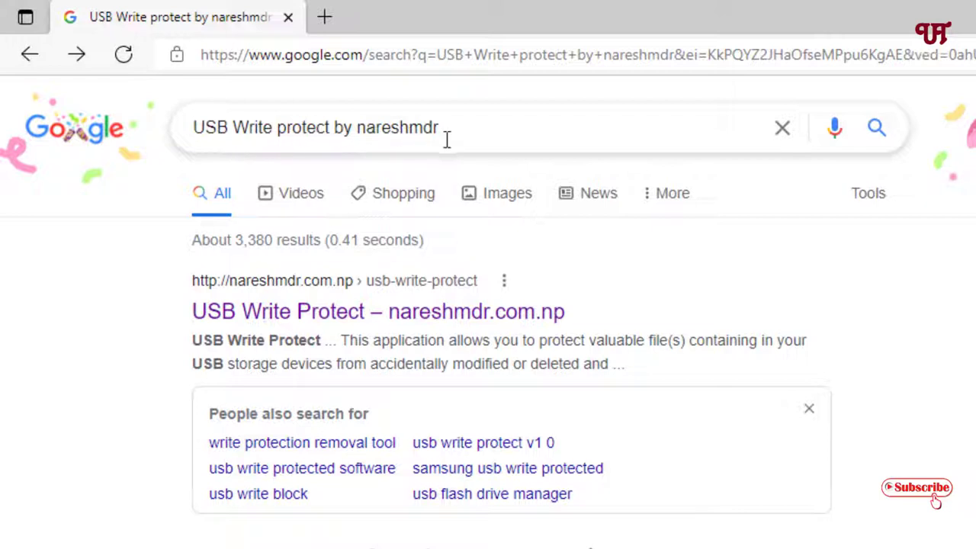
- Open the USB Write Protect v2.0.0 result on nareshmdr.com.np from the Google results
click(312, 319)
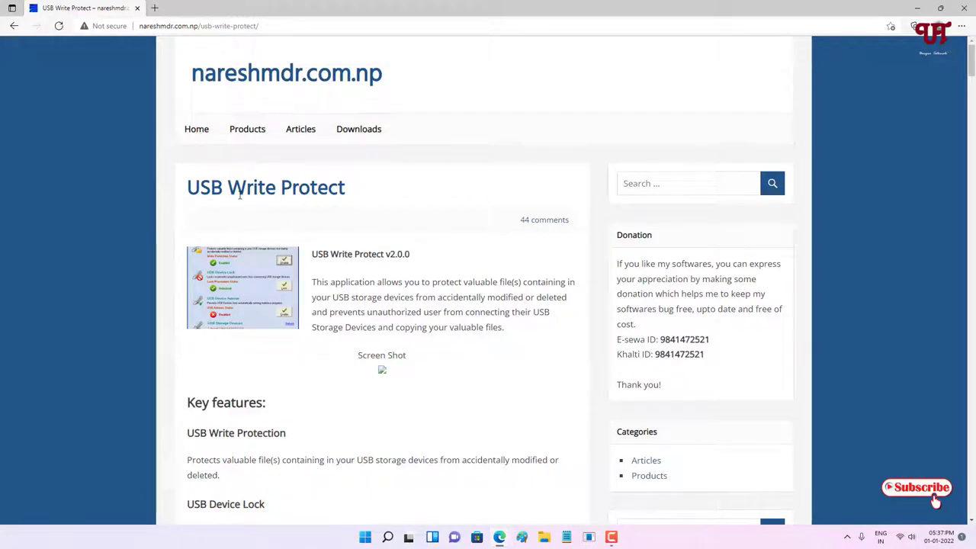
- Read through the USB Write Protect page's description and features, then go to the site's Downloads page
scroll(269, 248, down, 5)
scroll(268, 248, down, 3)
scroll(269, 248, up, 4)
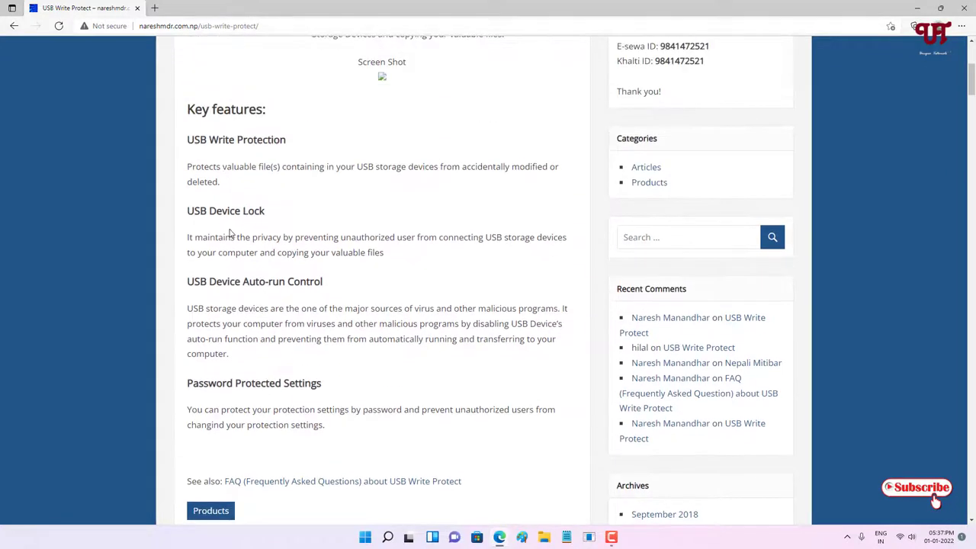
scroll(247, 252, up, 4)
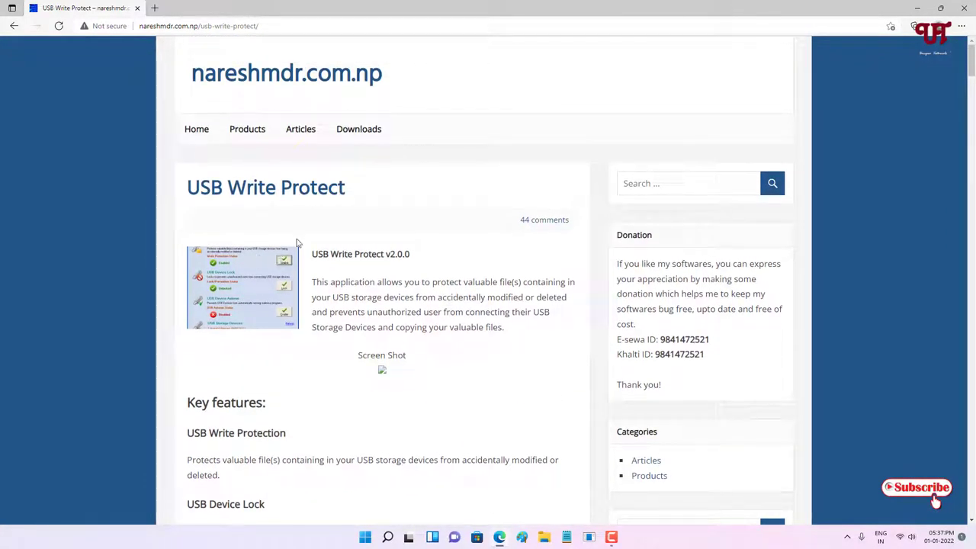
click(359, 132)
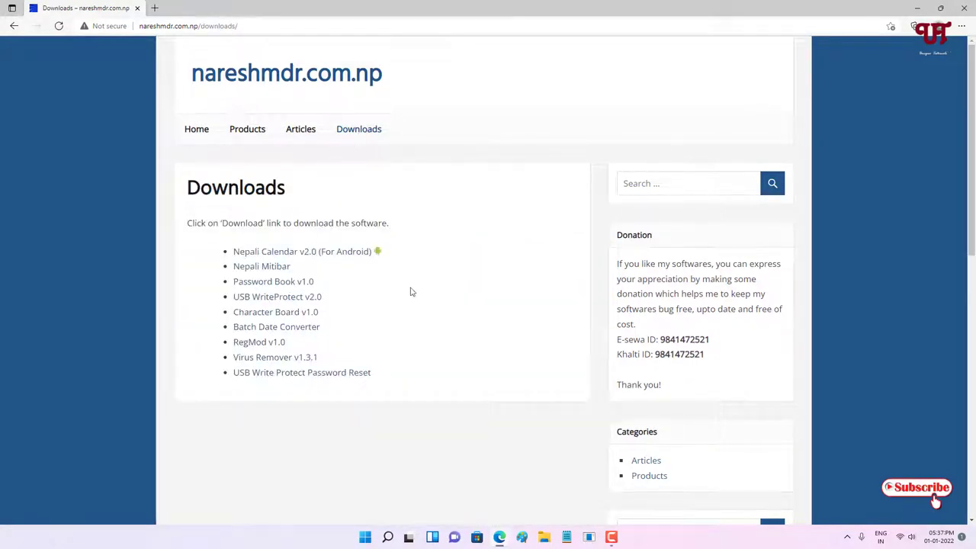
- Download USB WriteProtect v2.0 as usbwp.zip and open the archive from its folder
click(262, 302)
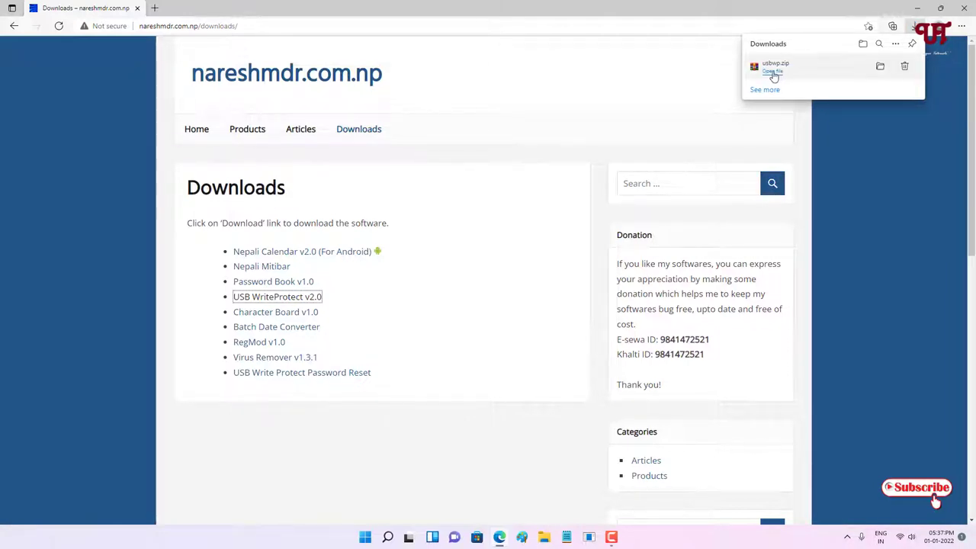
click(881, 69)
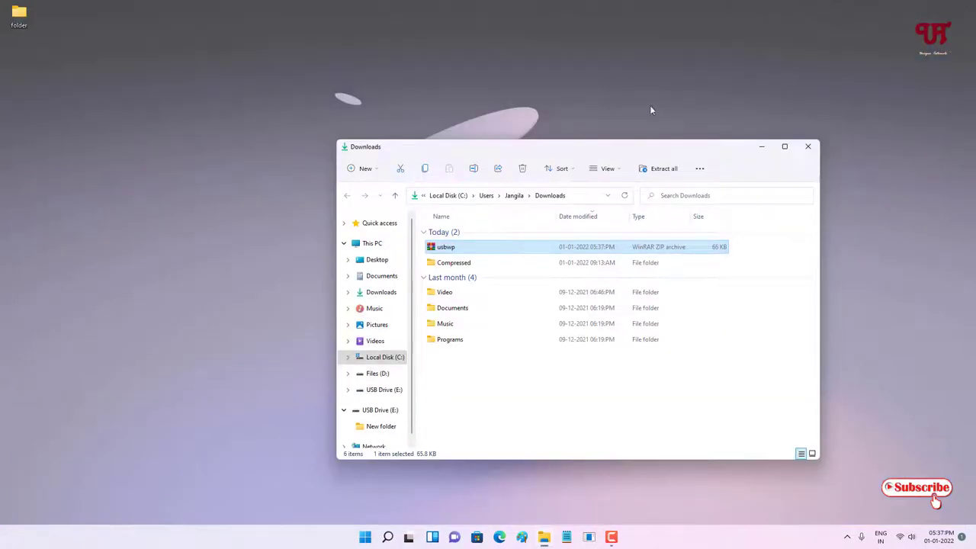
double_click(455, 249)
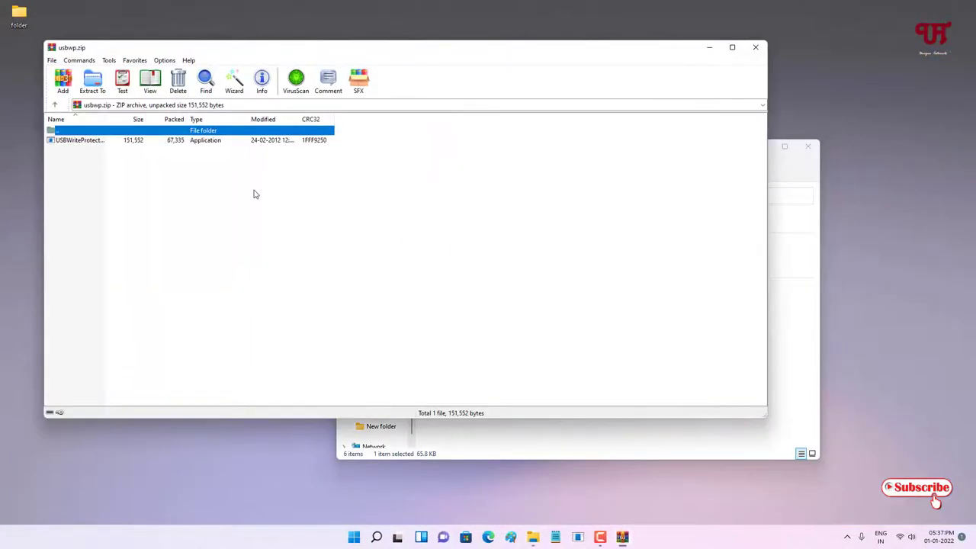
- Extract usbwp.zip into a usbwp folder in Downloads, close WinRAR, and open that folder
click(88, 82)
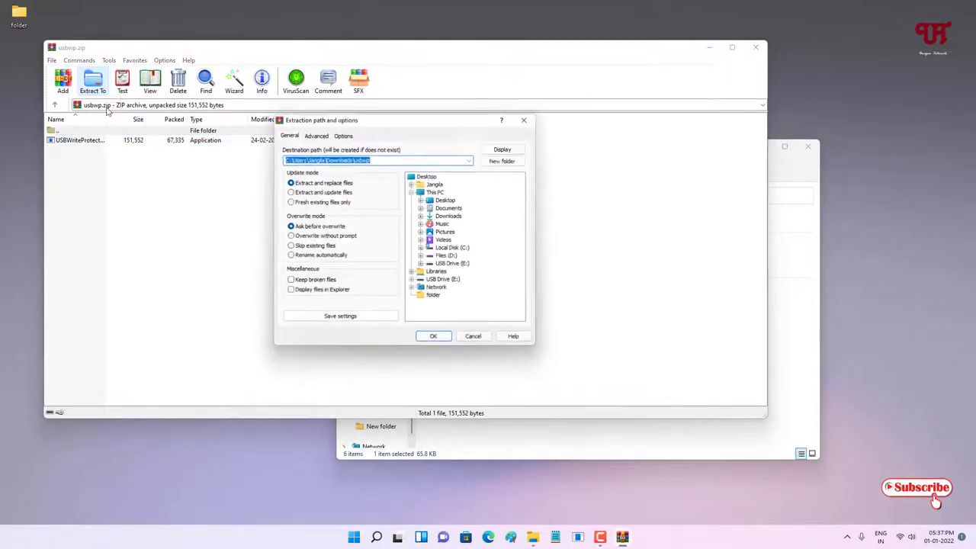
click(436, 338)
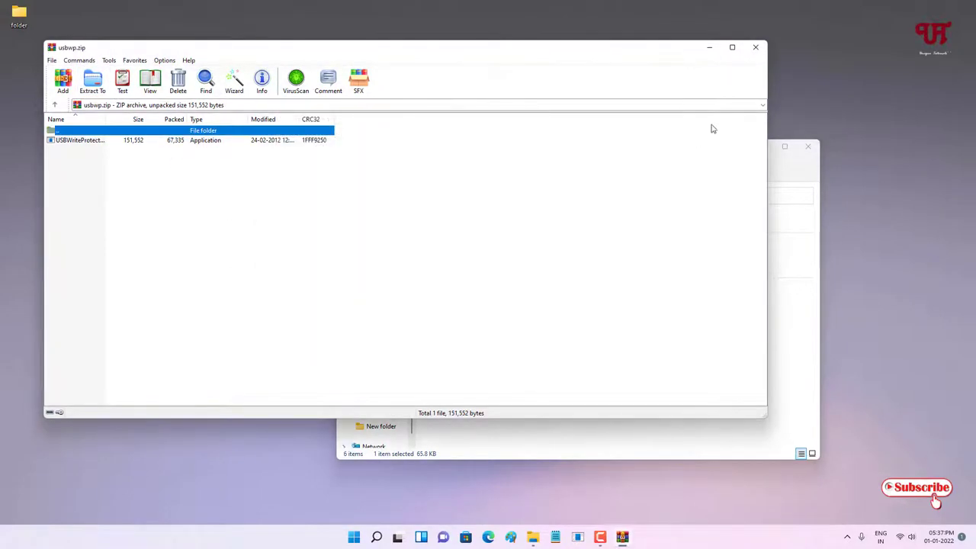
click(753, 49)
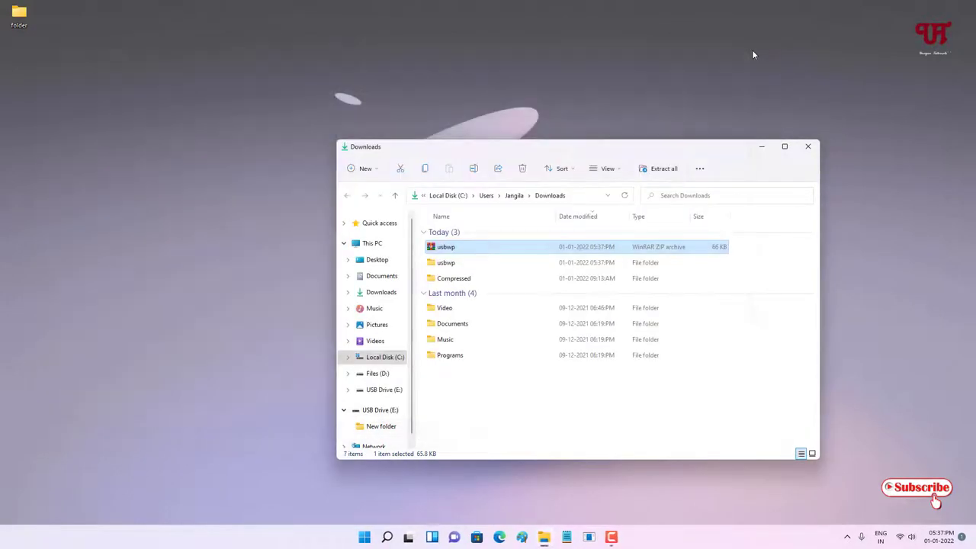
double_click(438, 263)
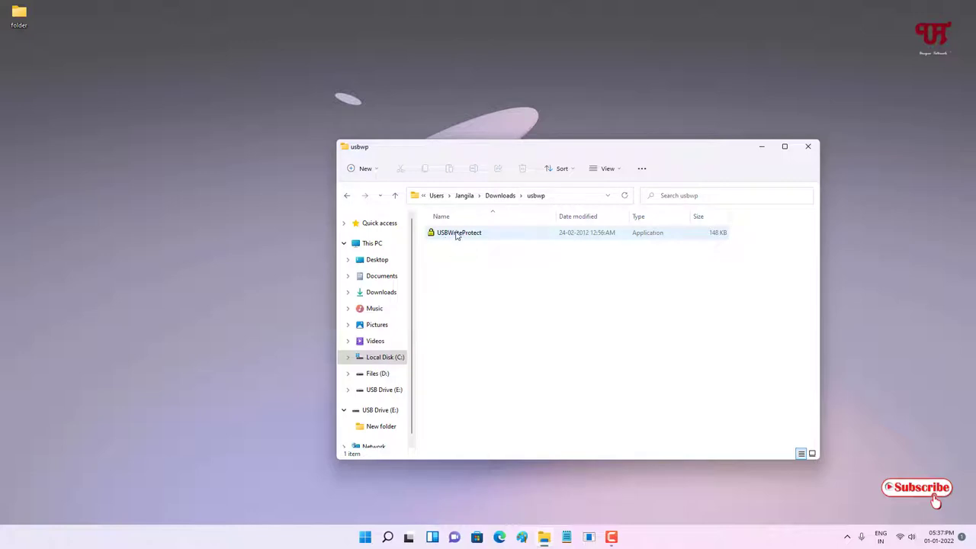
- Open This PC in a second window, move it up-left, and open USB Drive (E:)
click(366, 538)
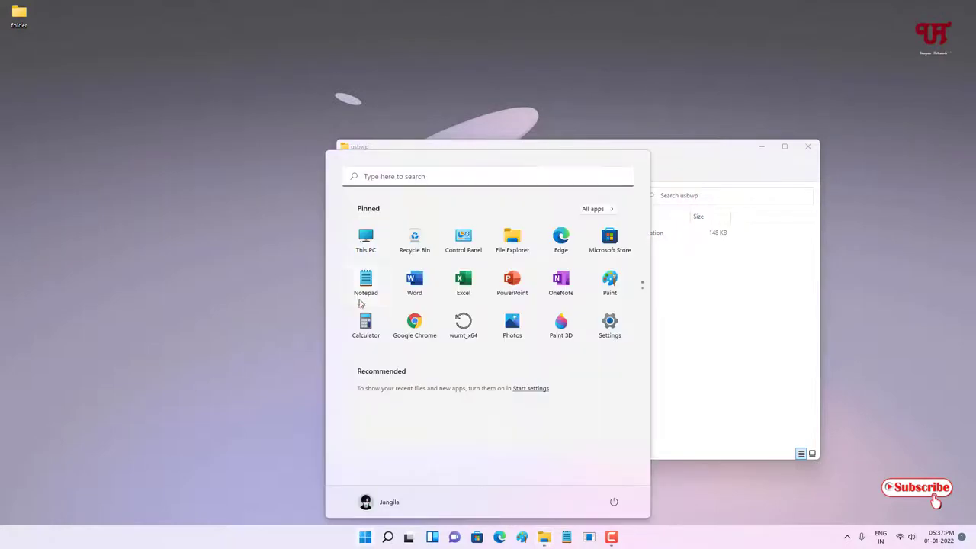
click(365, 241)
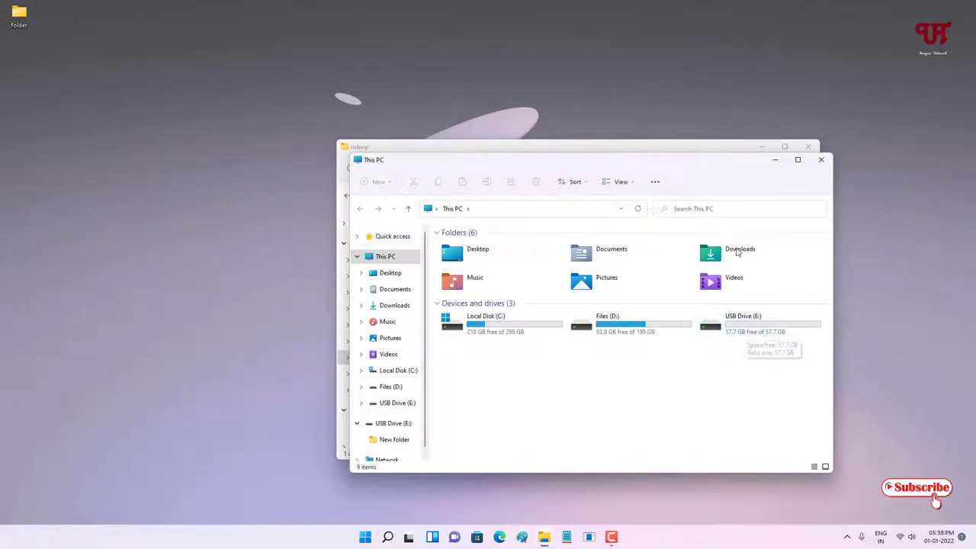
drag(691, 160, 468, 141)
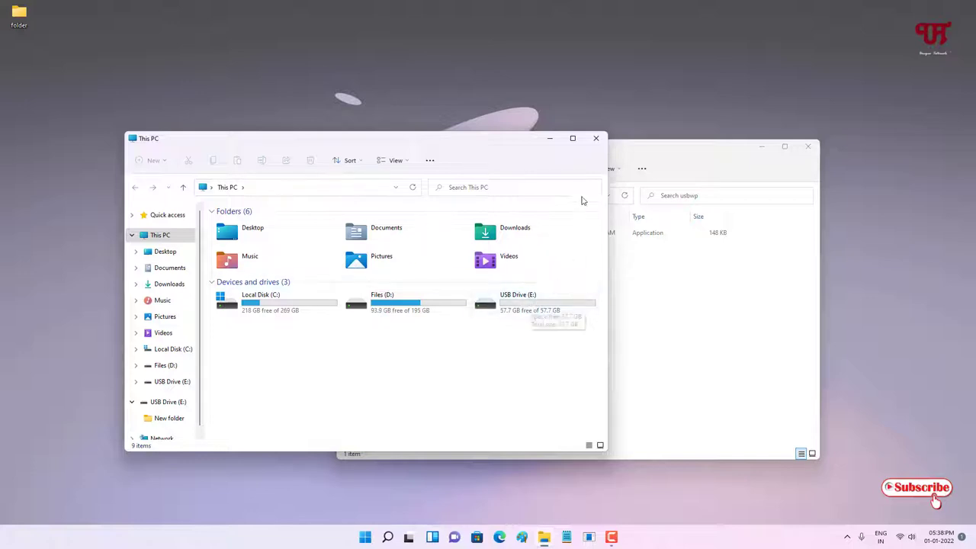
double_click(536, 305)
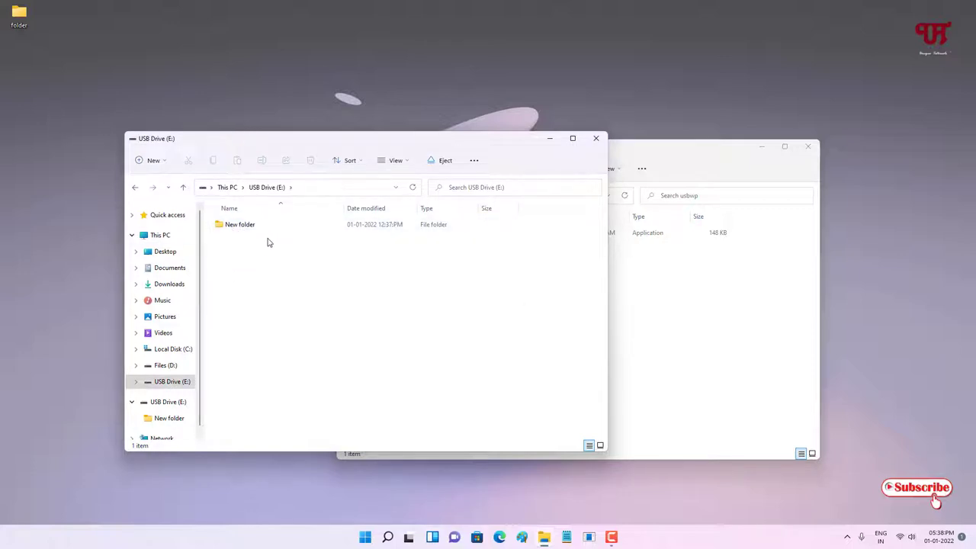
- Copy the desktop 'folder' onto USB Drive (E:), then permanently delete that copy
drag(35, 28, 269, 289)
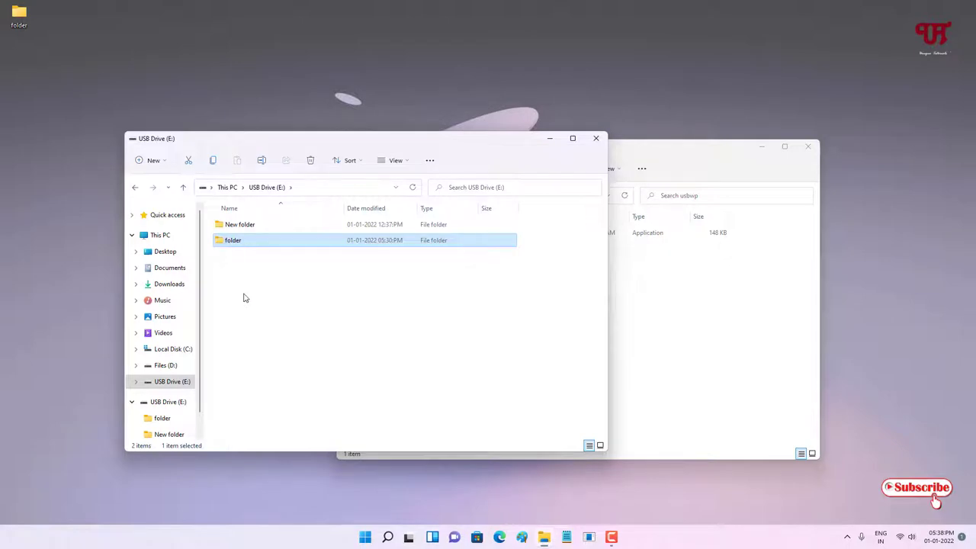
key(Delete)
click(525, 309)
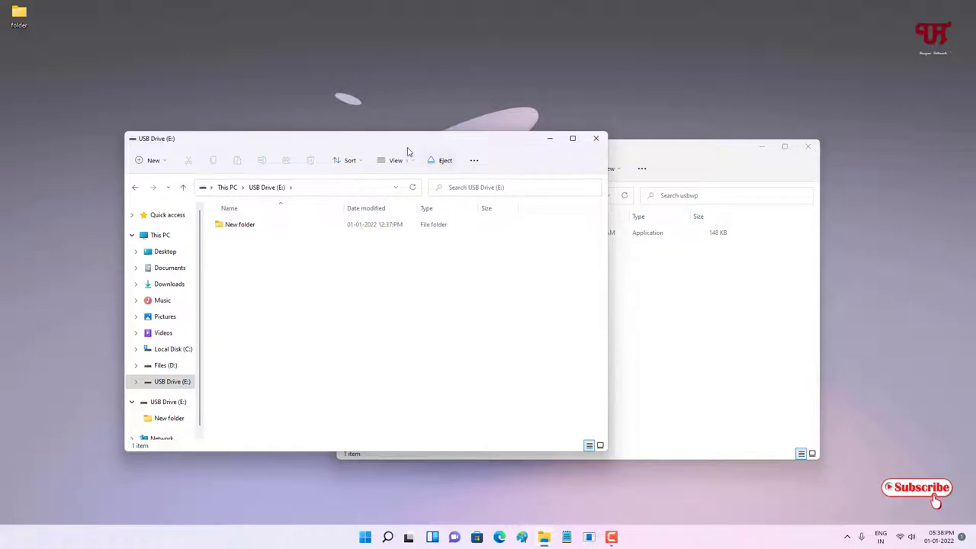
drag(383, 147, 372, 126)
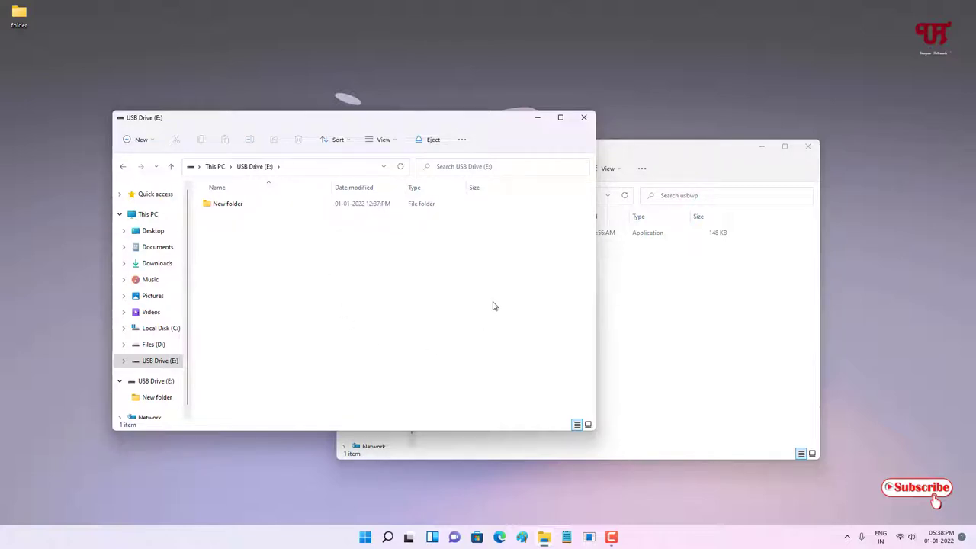
- Minimize the USB Drive window and run USBWriteProtect as administrator from the usbwp folder
click(538, 120)
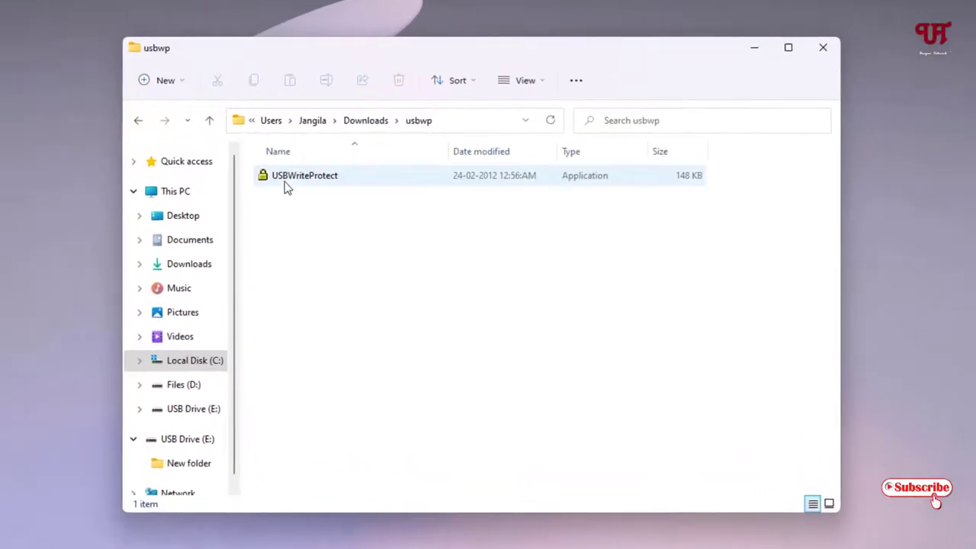
right_click(282, 185)
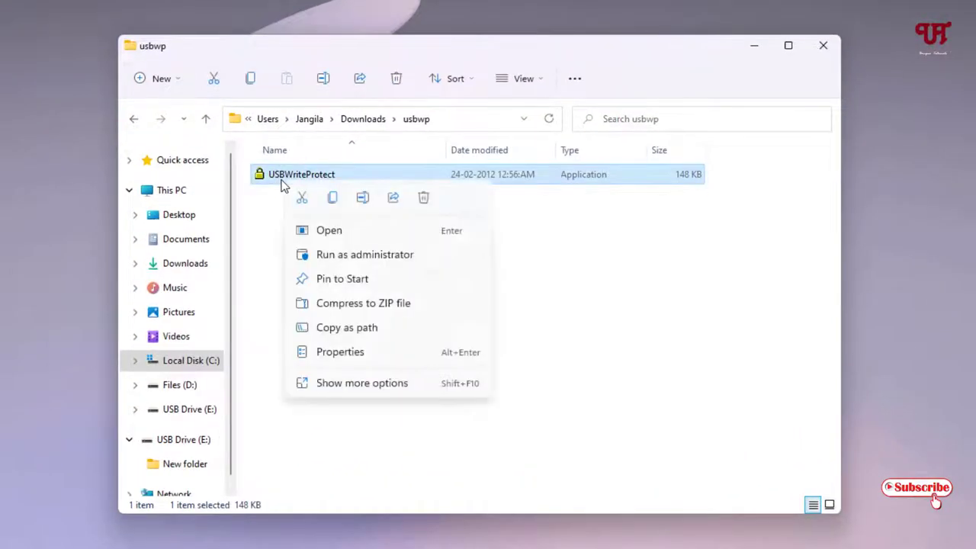
click(341, 256)
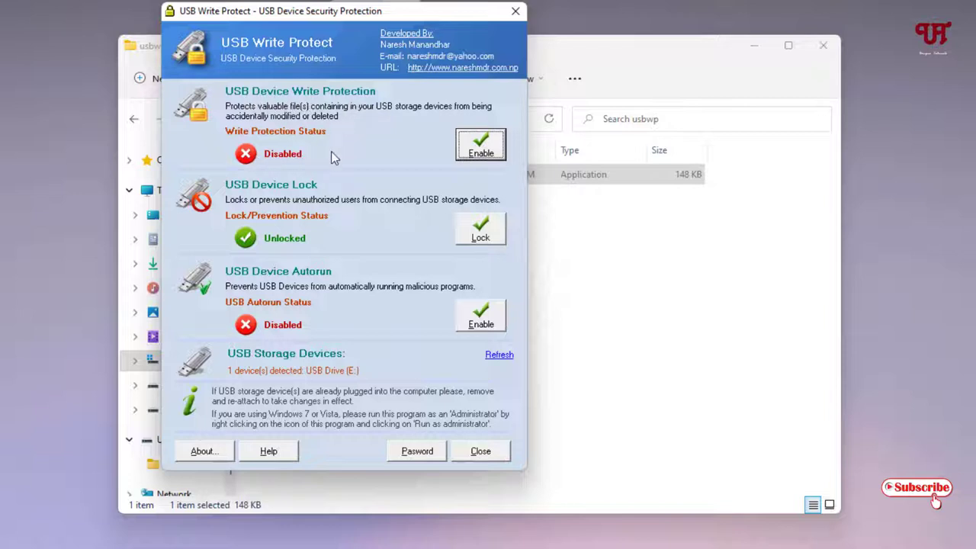
- Set USB Device Write Protection to Enabled and close USB Write Protect
click(489, 153)
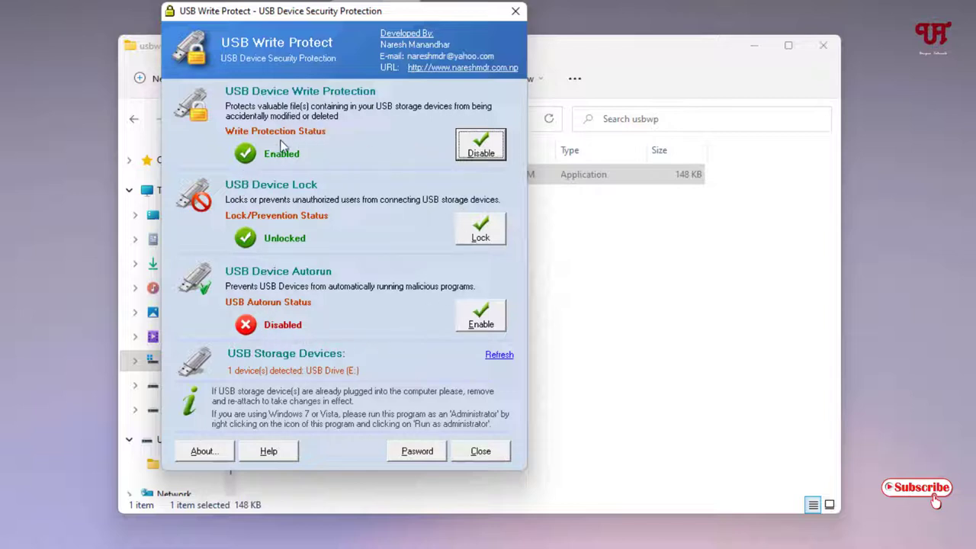
click(514, 14)
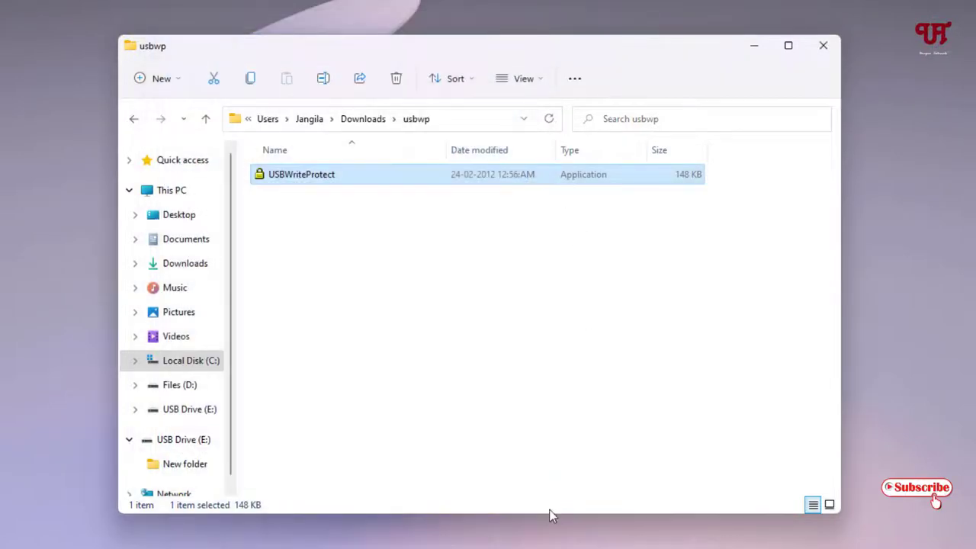
- Eject USB Drive (E:) and reopen the reconnected drive from the AutoPlay notification
right_click(187, 412)
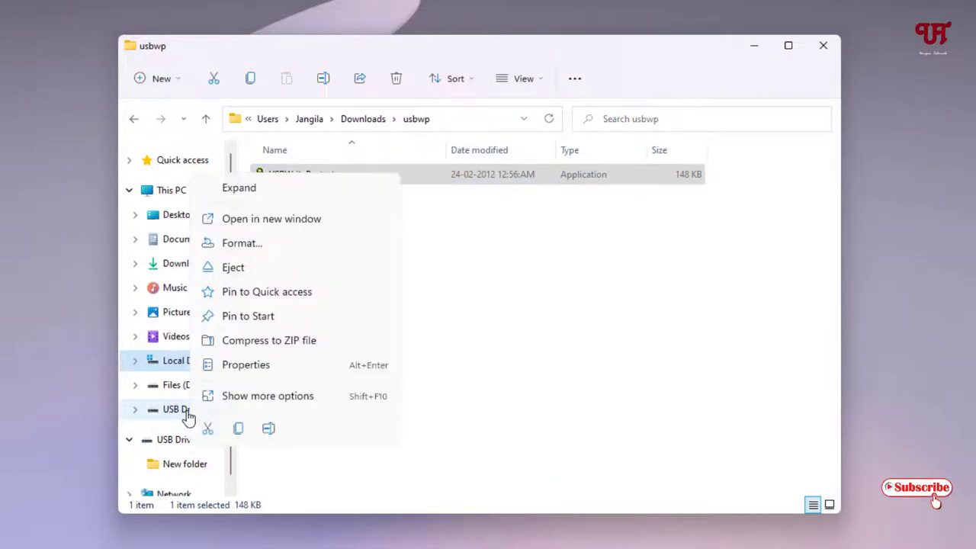
click(232, 267)
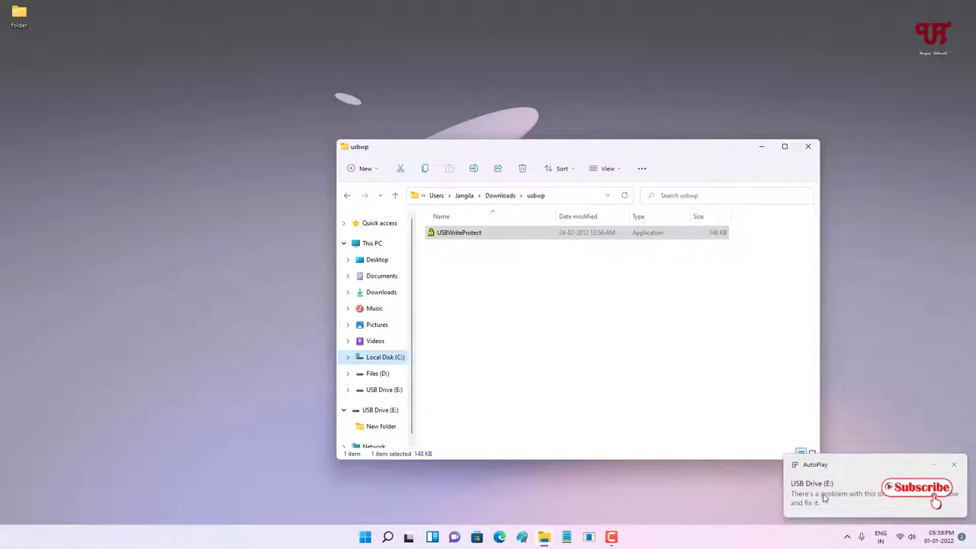
click(907, 461)
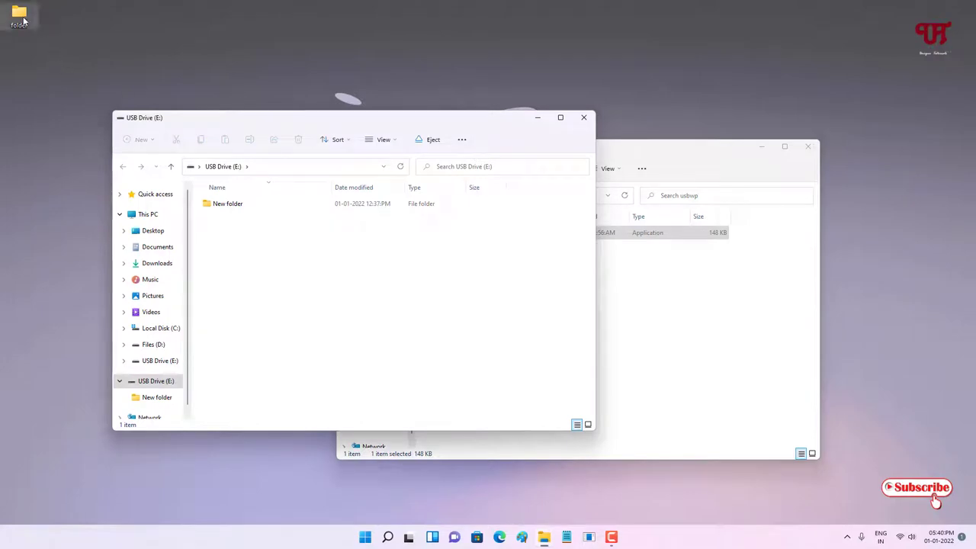
- Try copying the desktop folder into New folder, dismiss the write-protected error, and select New folder
drag(18, 17, 215, 288)
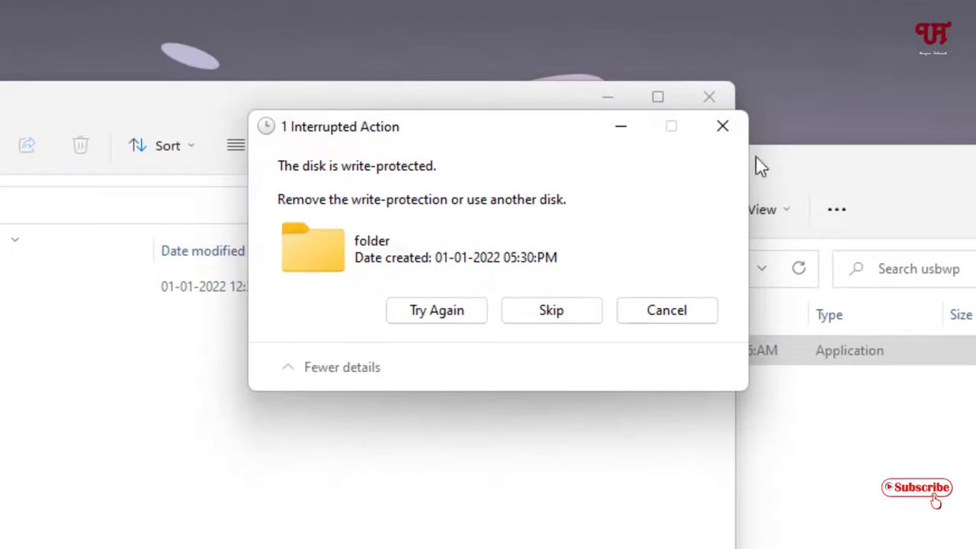
click(725, 130)
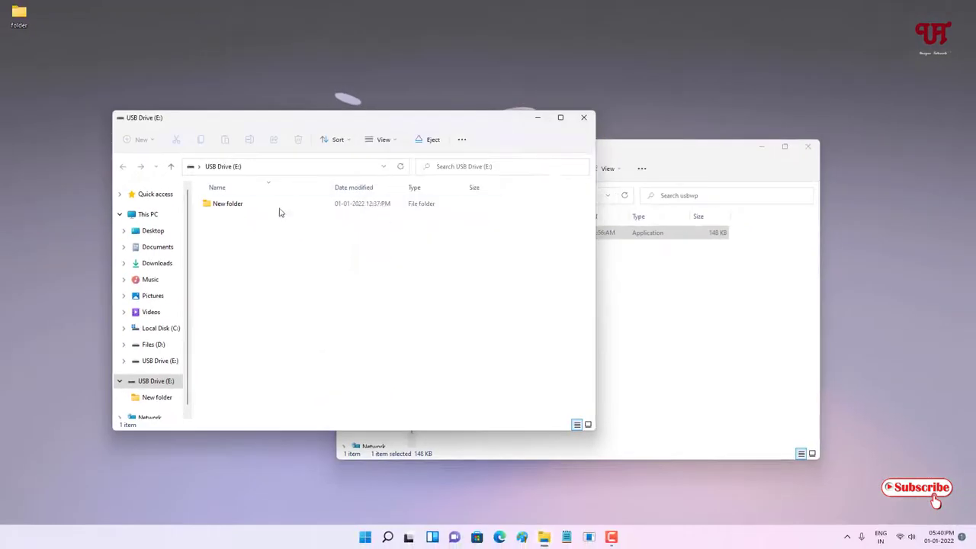
click(221, 207)
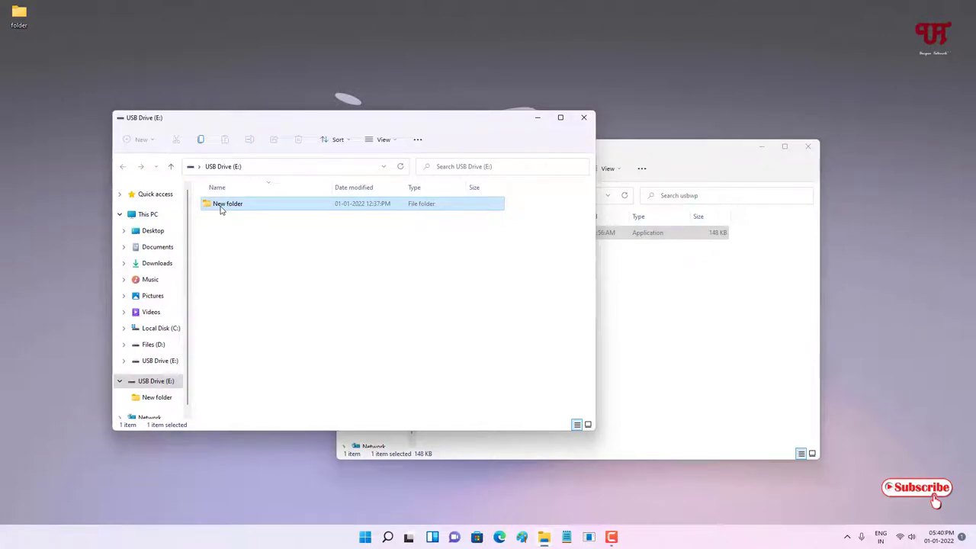
- Check New folder's context menu, reposition the USB drive window, and bring the usbwp folder forward
right_click(221, 210)
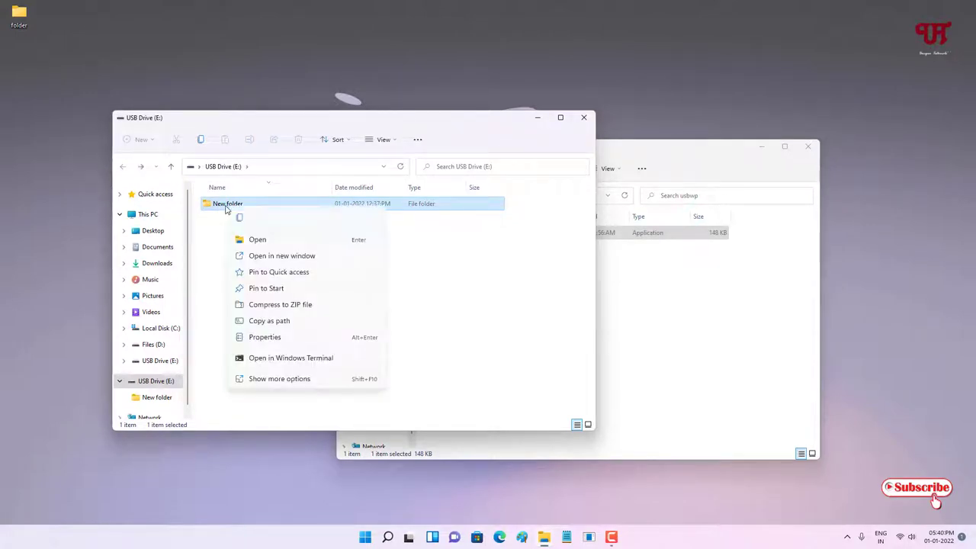
click(420, 235)
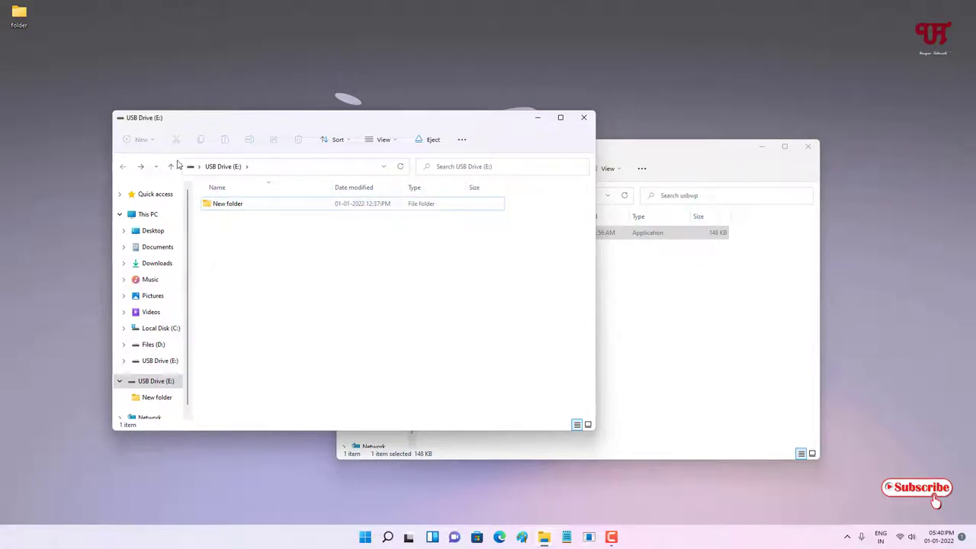
drag(276, 125, 293, 138)
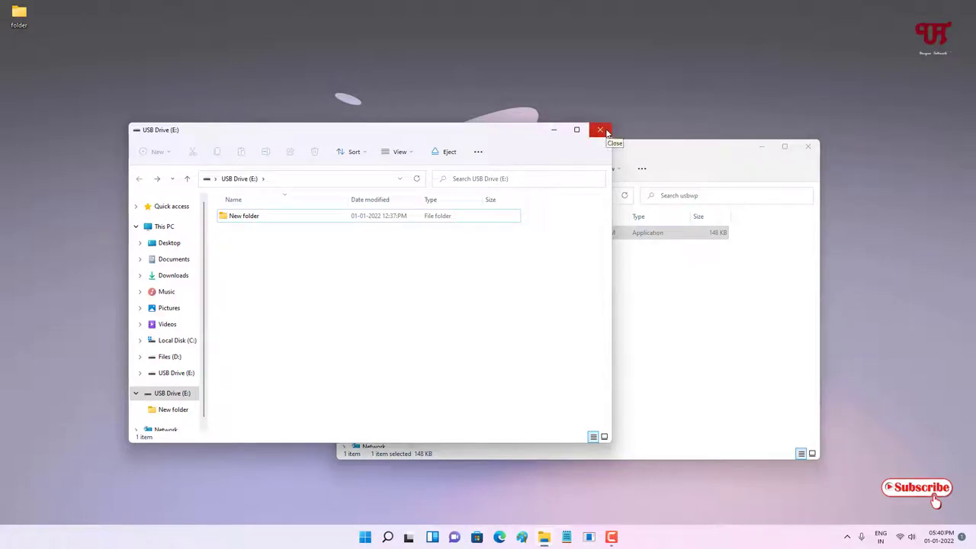
drag(473, 133, 456, 116)
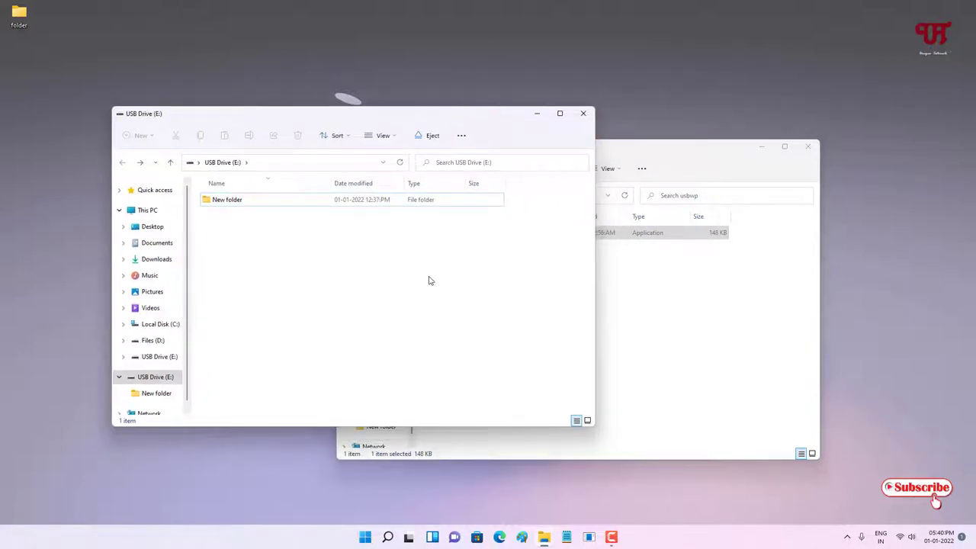
click(618, 305)
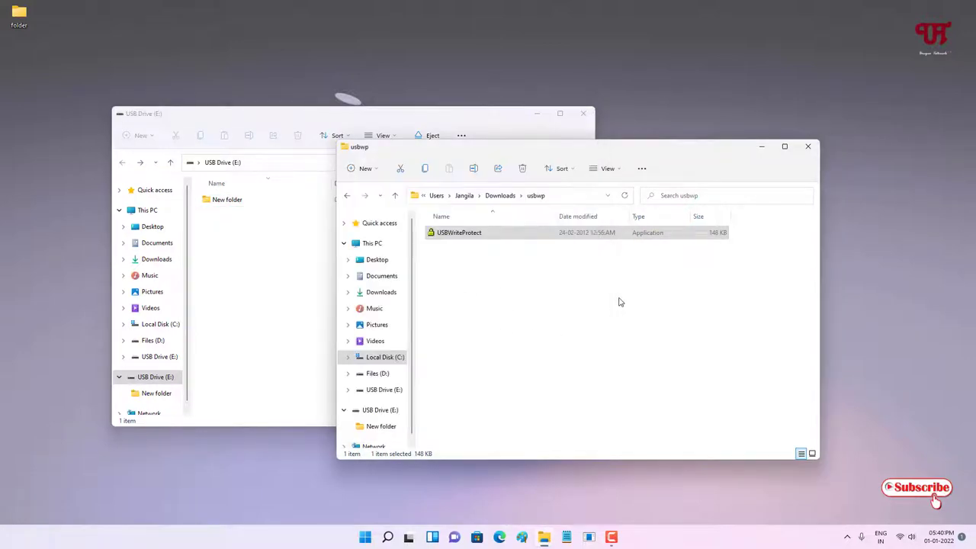
- Relaunch USB Write Protect as administrator, set Write Protection to Disabled, and close it
right_click(449, 236)
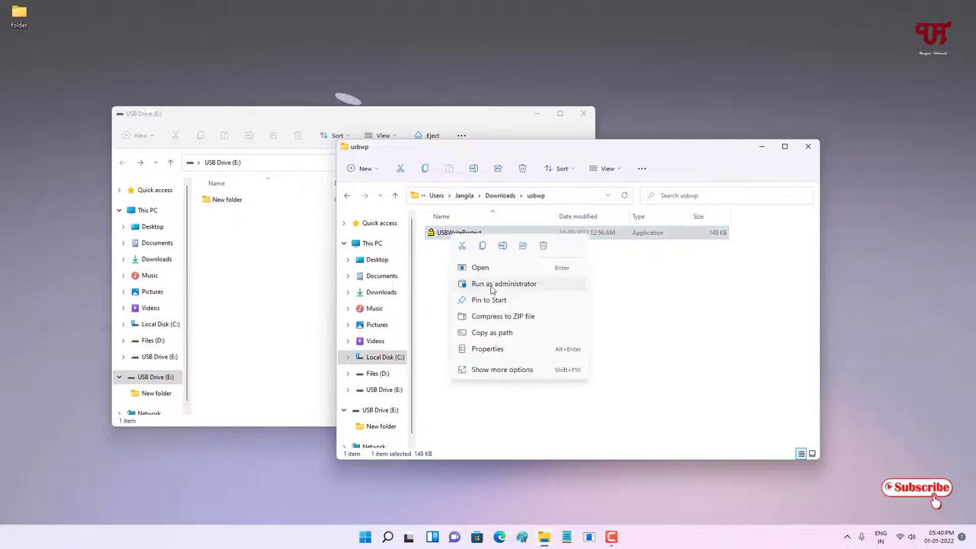
click(492, 285)
click(581, 217)
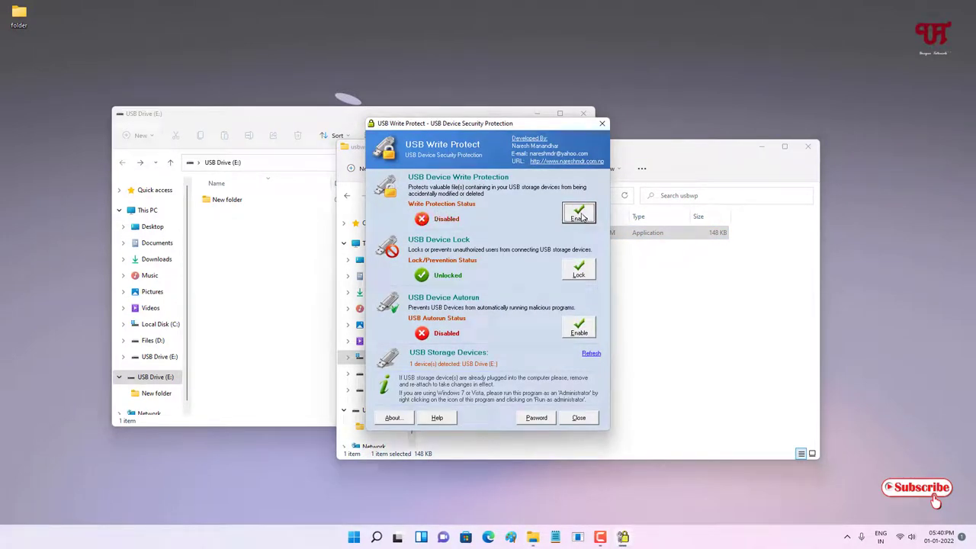
click(579, 418)
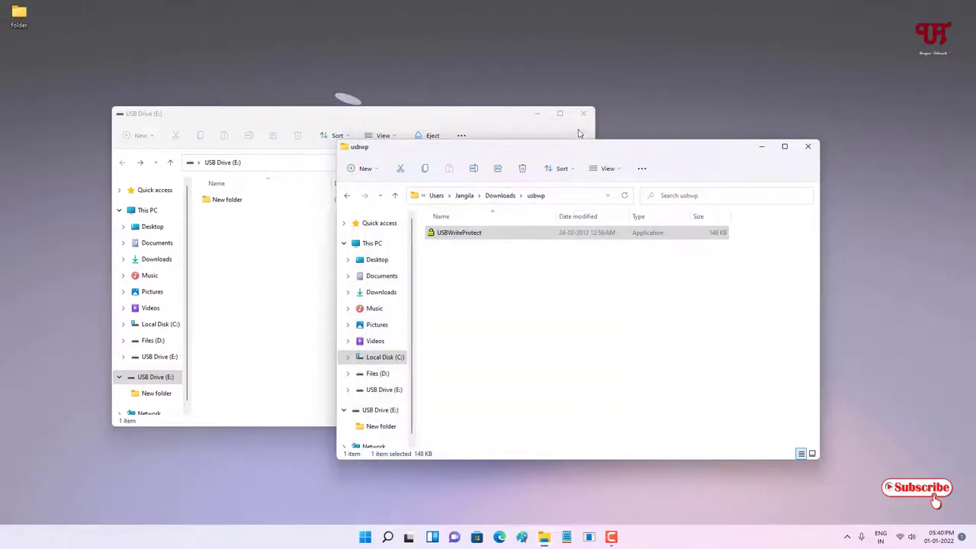
- Eject USB Drive (E:), dismiss AutoPlay after reconnecting, and copy the desktop folder onto it
right_click(370, 395)
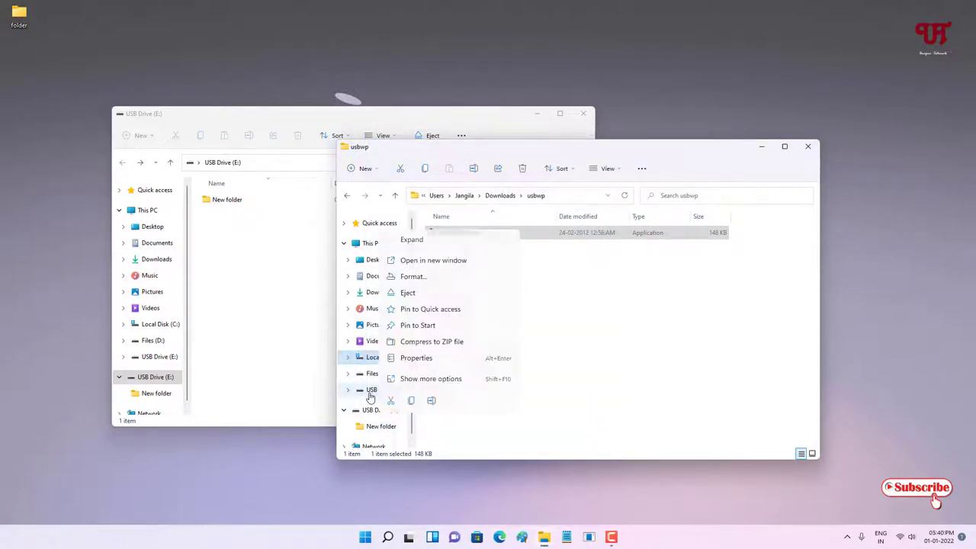
click(407, 293)
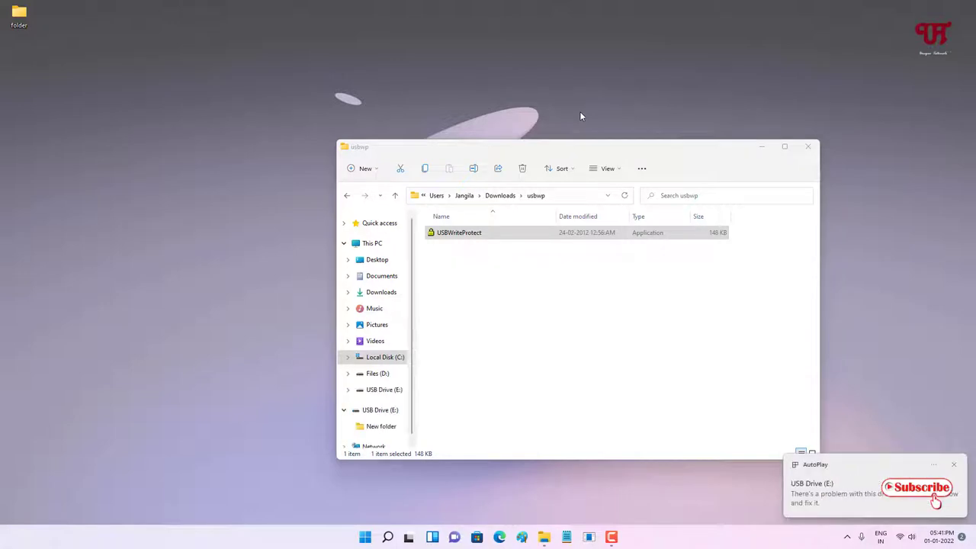
click(954, 466)
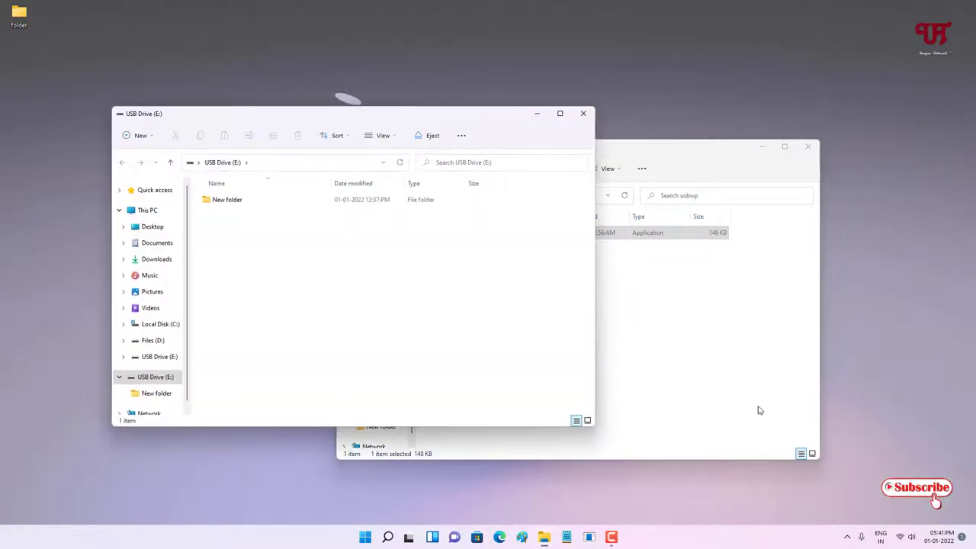
drag(35, 25, 271, 275)
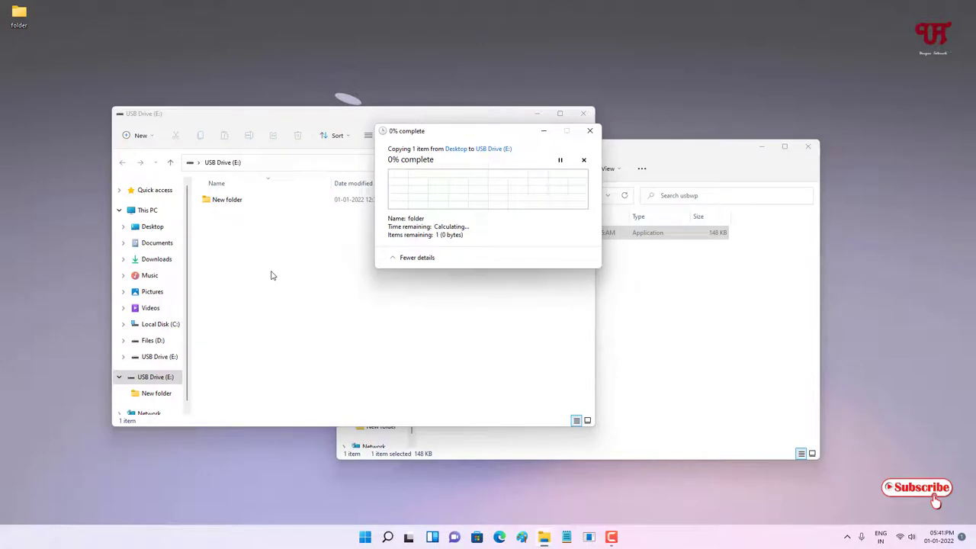
- Permanently delete the copied desktop folder from USB Drive (E:) and return to the usbwp window
click(230, 249)
click(224, 219)
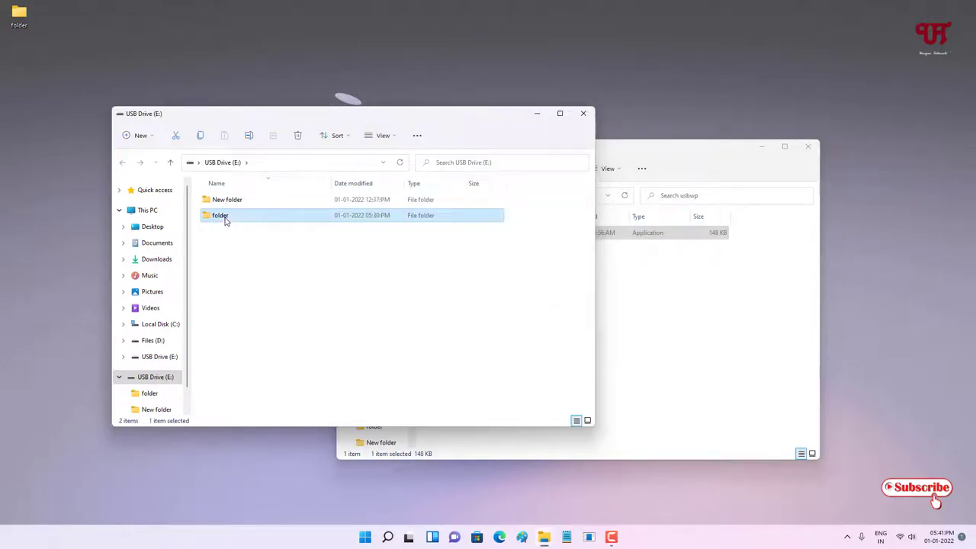
key(Delete)
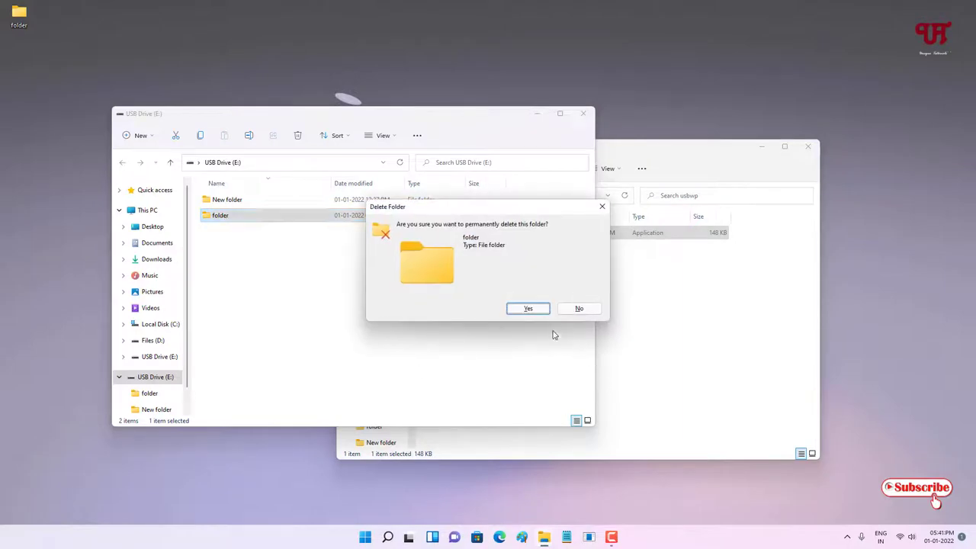
click(528, 309)
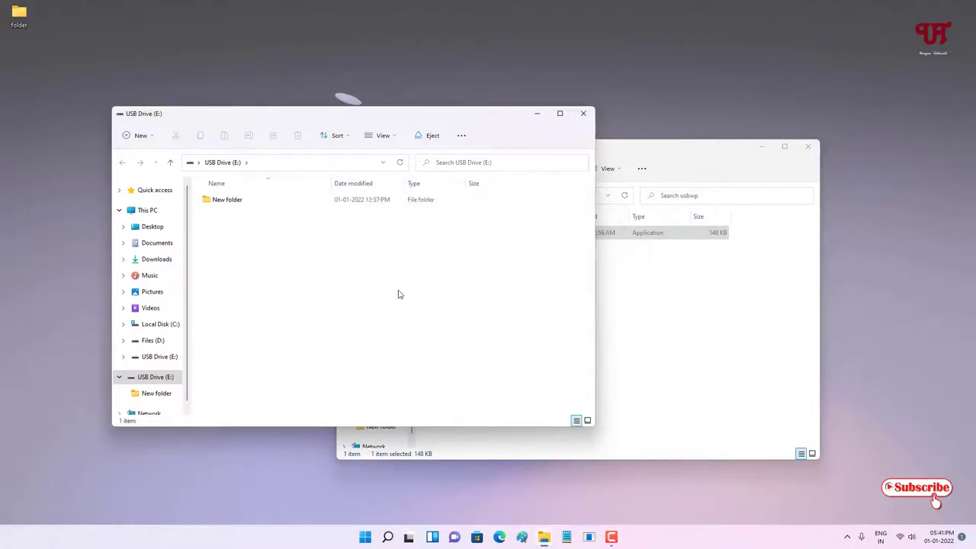
click(633, 280)
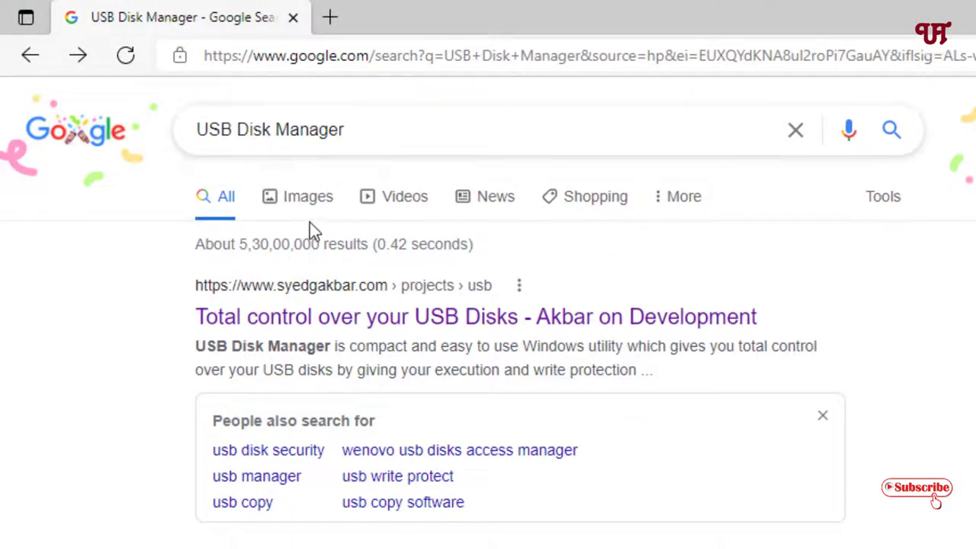
- Open the syedgakbar.com USB Disk Manager page, scroll through its features, and start the download
click(312, 331)
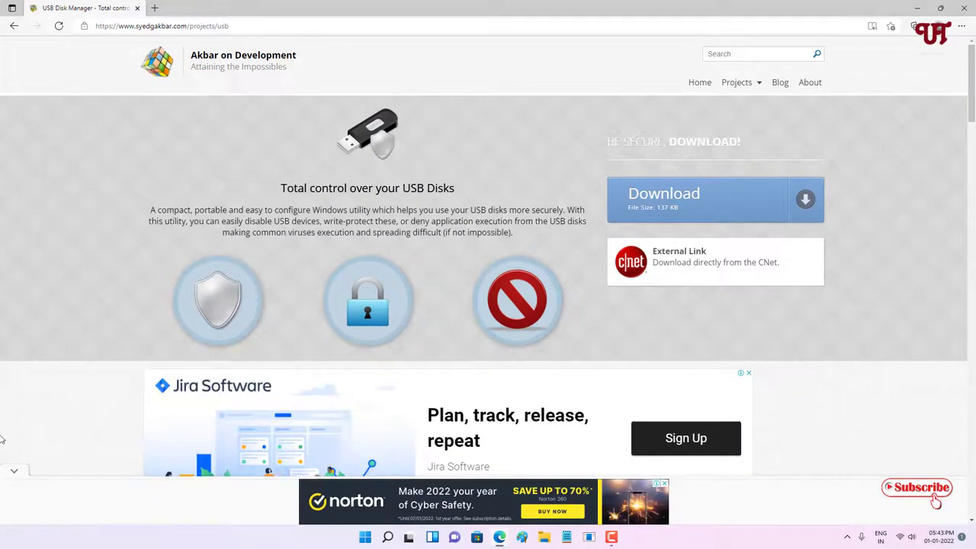
scroll(193, 333, down, 5)
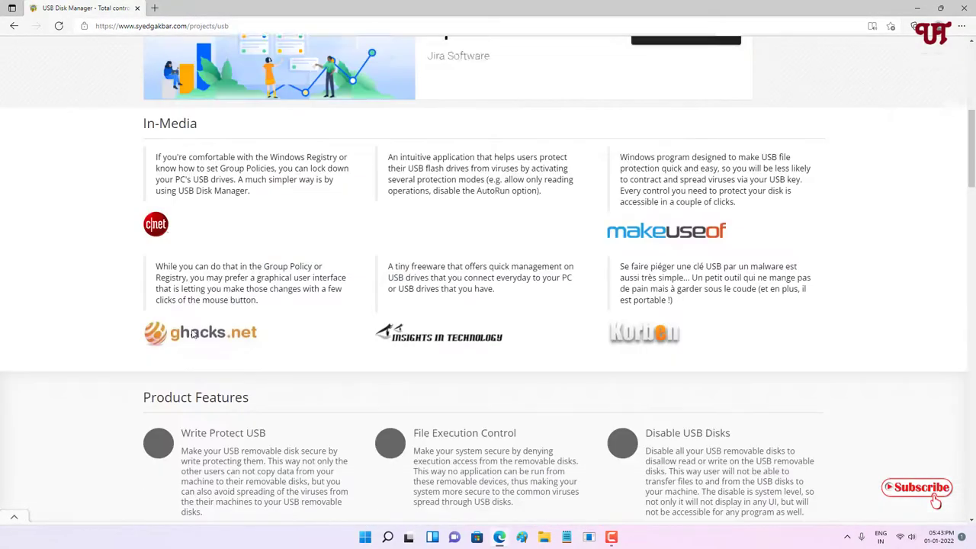
scroll(409, 287, down, 3)
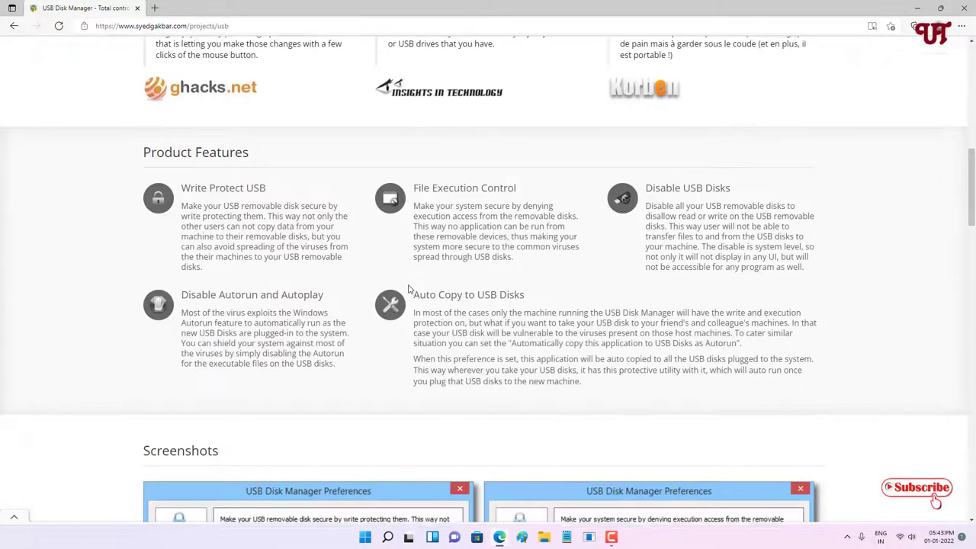
scroll(218, 196, down, 6)
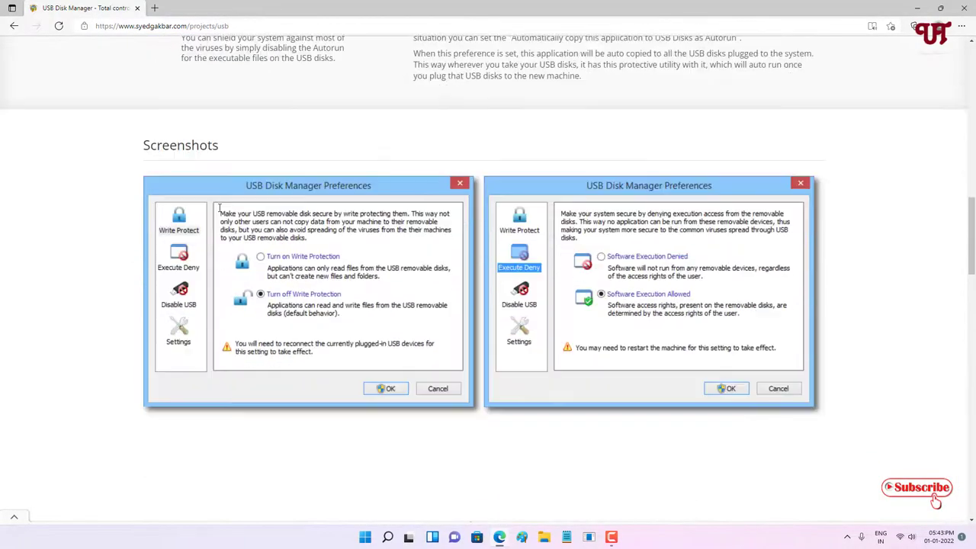
scroll(510, 309, down, 3)
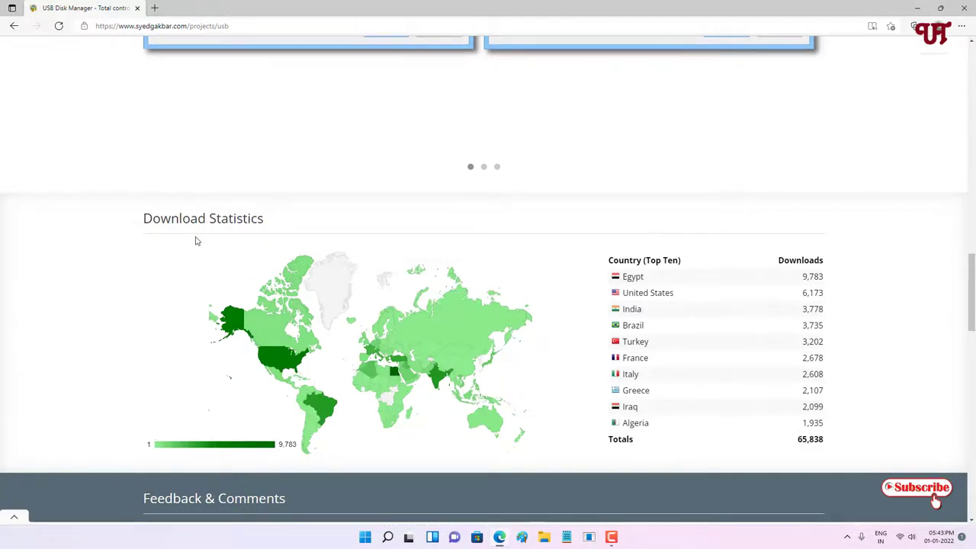
scroll(195, 241, up, 15)
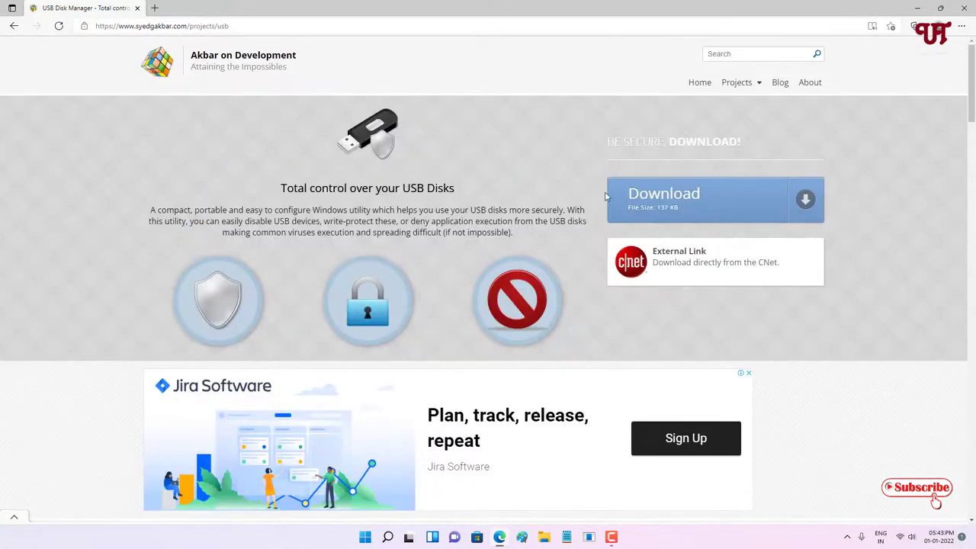
click(681, 203)
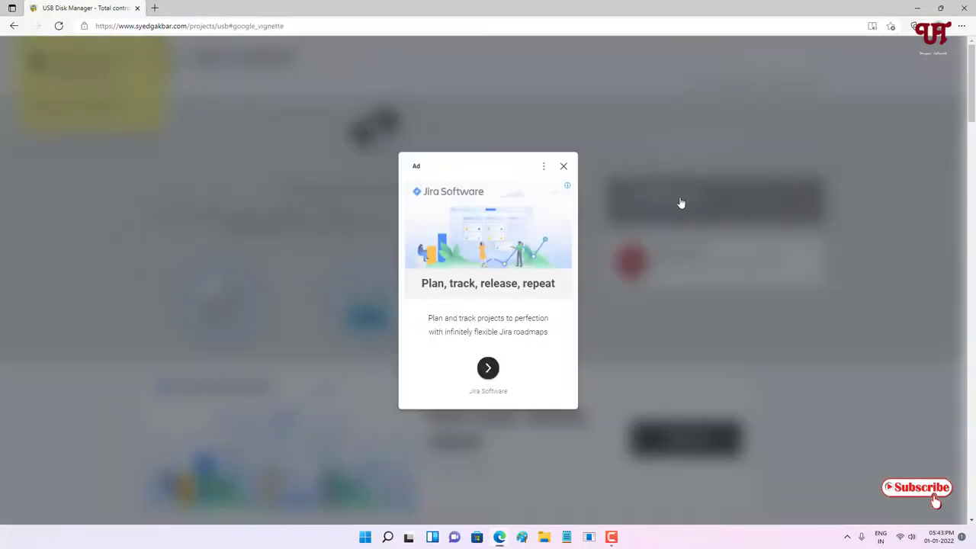
- Dismiss the Jira ad, show the downloaded USBDiskManager.zip in its folder, and close Edge
click(563, 167)
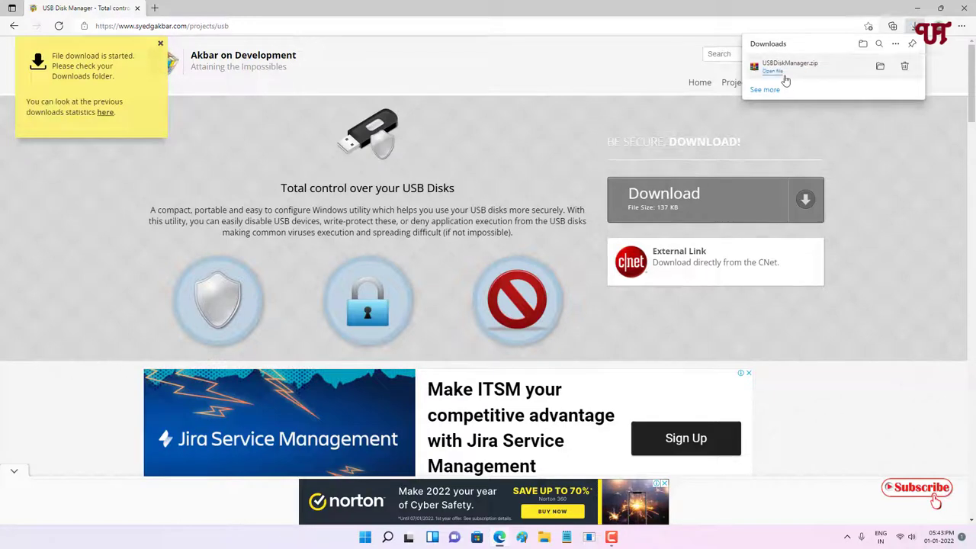
click(880, 66)
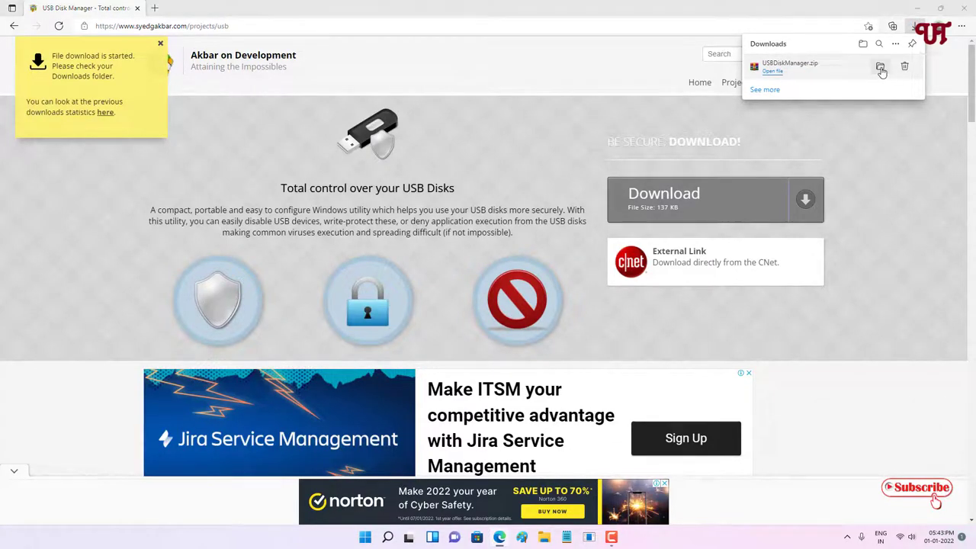
click(963, 8)
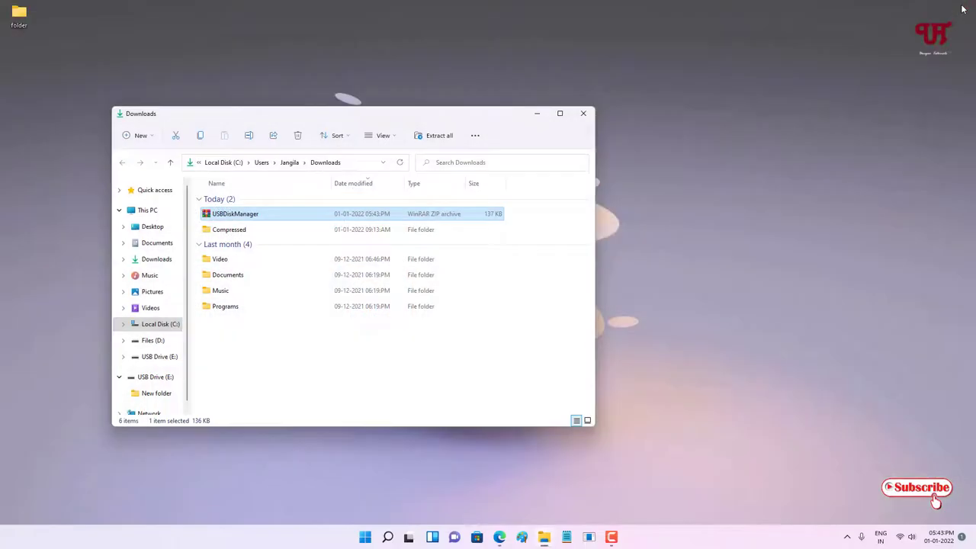
- Extract USBDiskManager.zip into Downloads with WinRAR, then close the archive
double_click(255, 214)
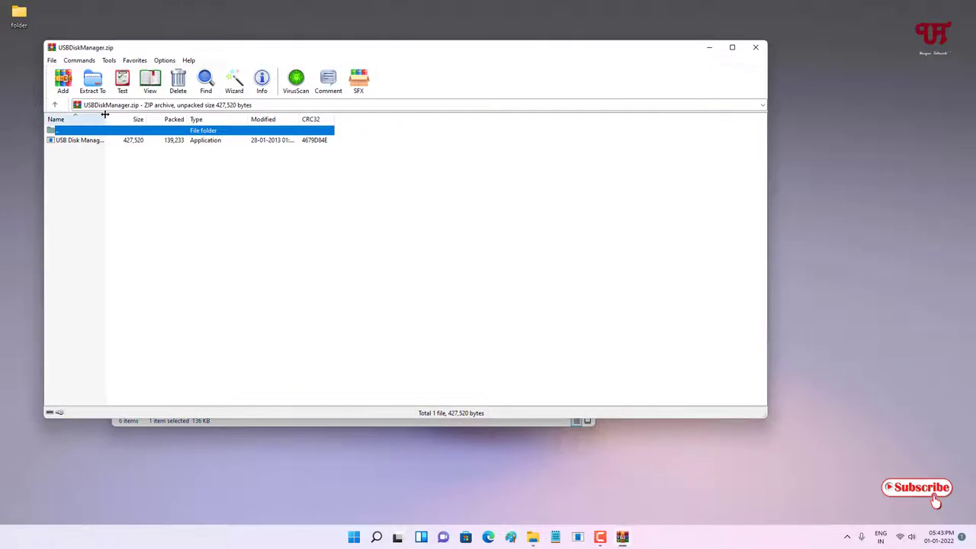
click(93, 82)
click(440, 343)
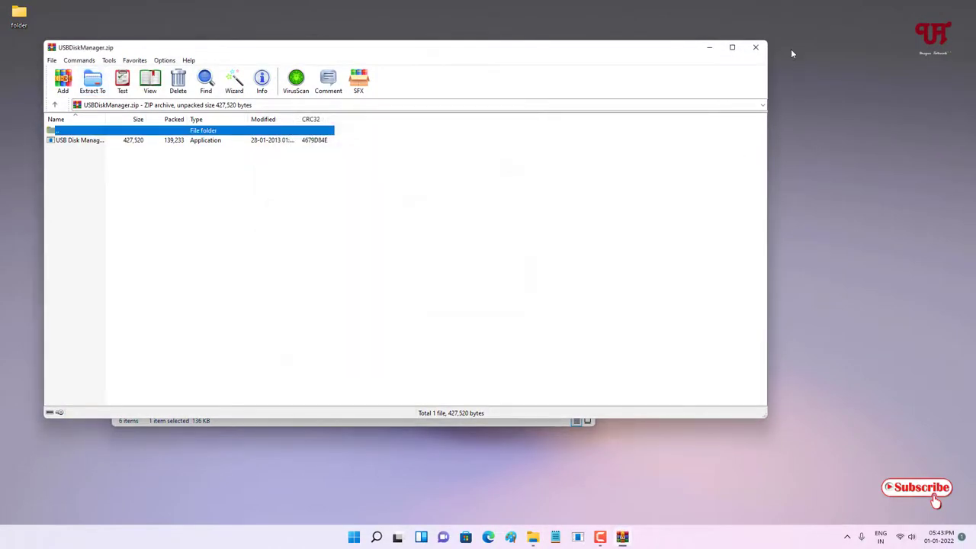
click(757, 47)
drag(456, 122, 562, 113)
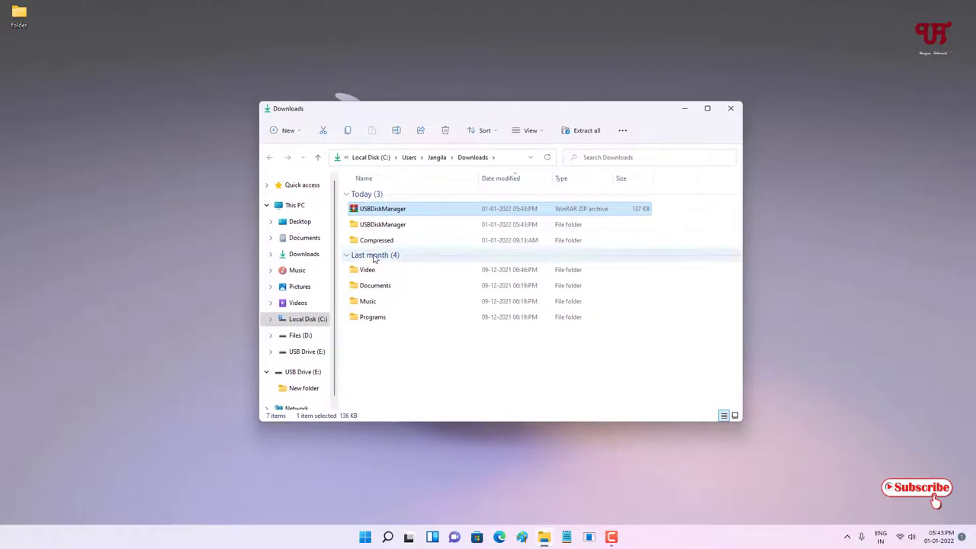
- Open the USBDiskManager folder and launch USB Disk Manager as administrator
double_click(373, 227)
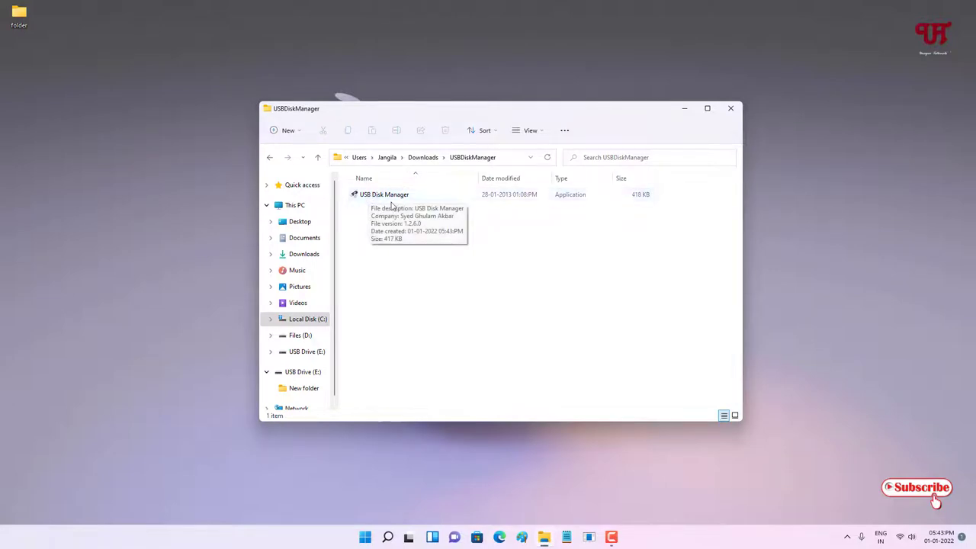
double_click(384, 195)
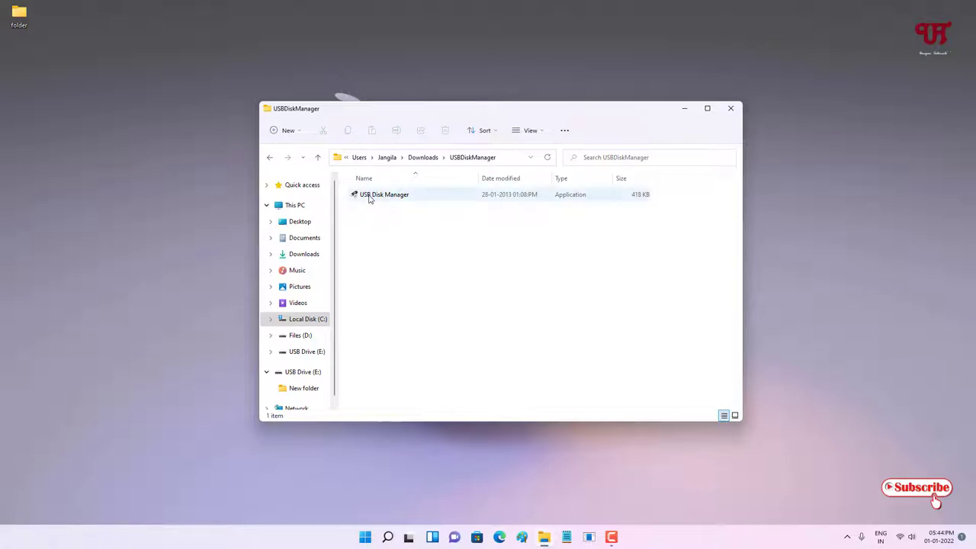
mouse_move(365, 200)
right_click(377, 200)
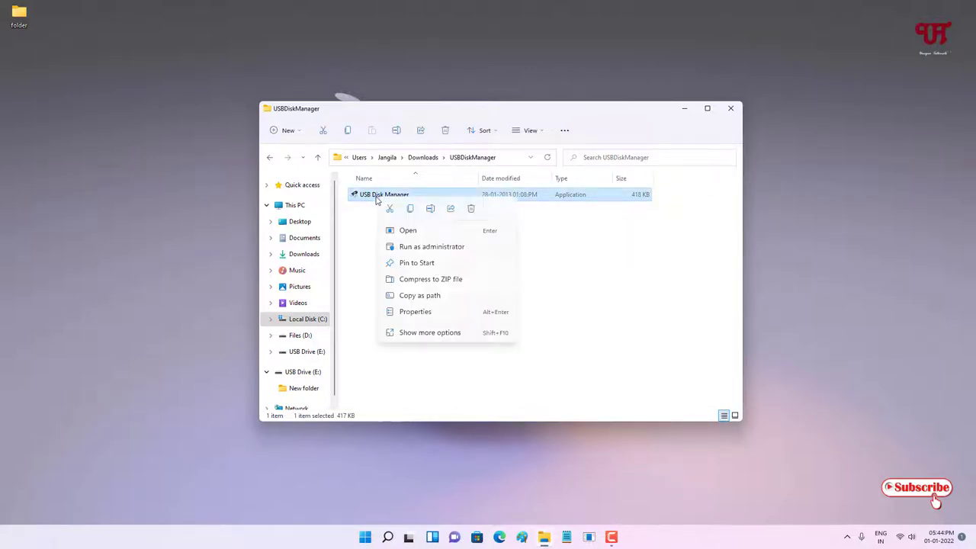
click(423, 247)
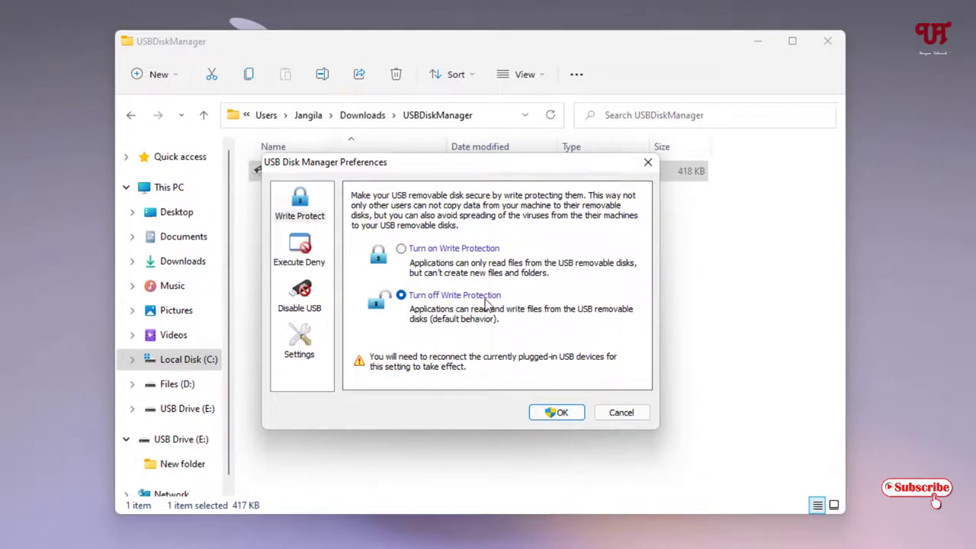
- Choose 'Turn on Write Protection' in USB Disk Manager Preferences and confirm with OK
click(401, 250)
click(562, 416)
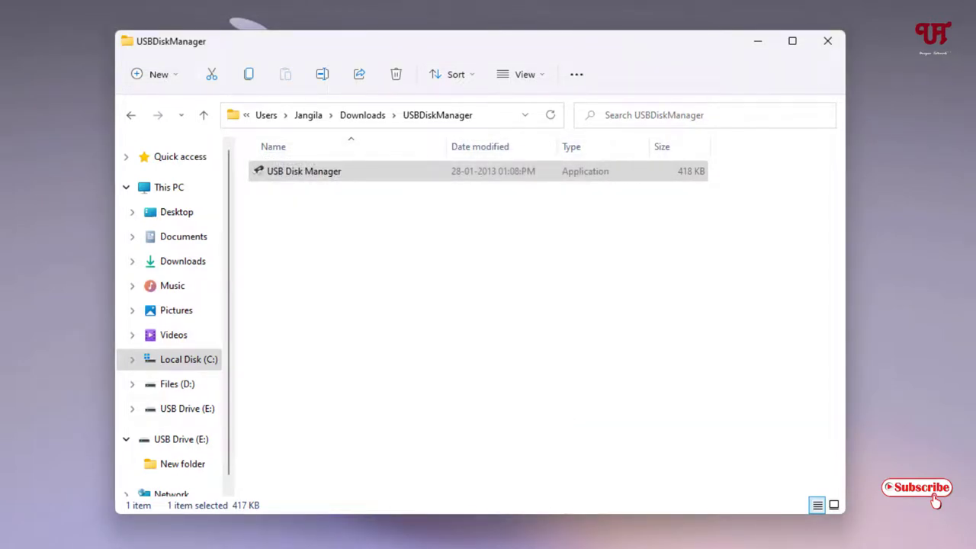
right_click(191, 422)
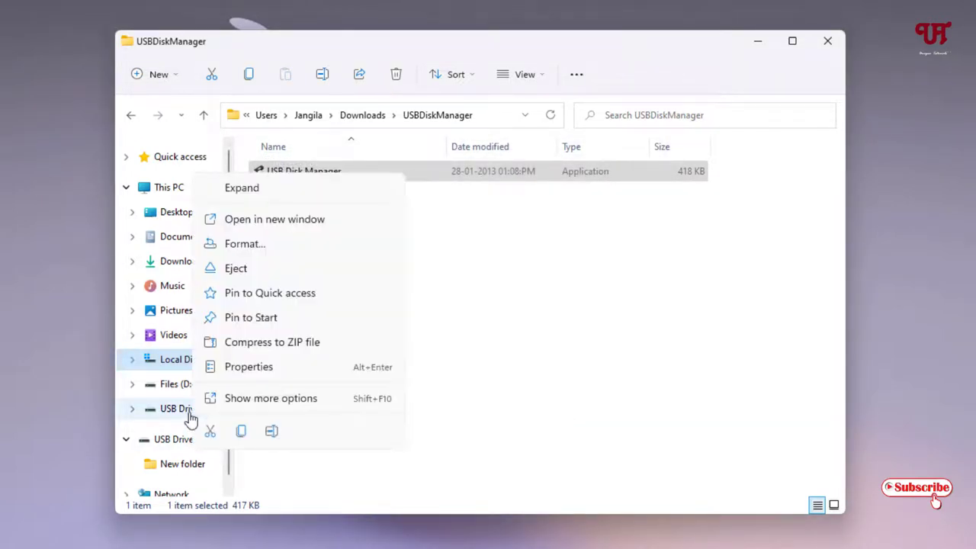
- Eject and reconnect USB Drive (E:), then drag the desktop folder onto it
click(244, 270)
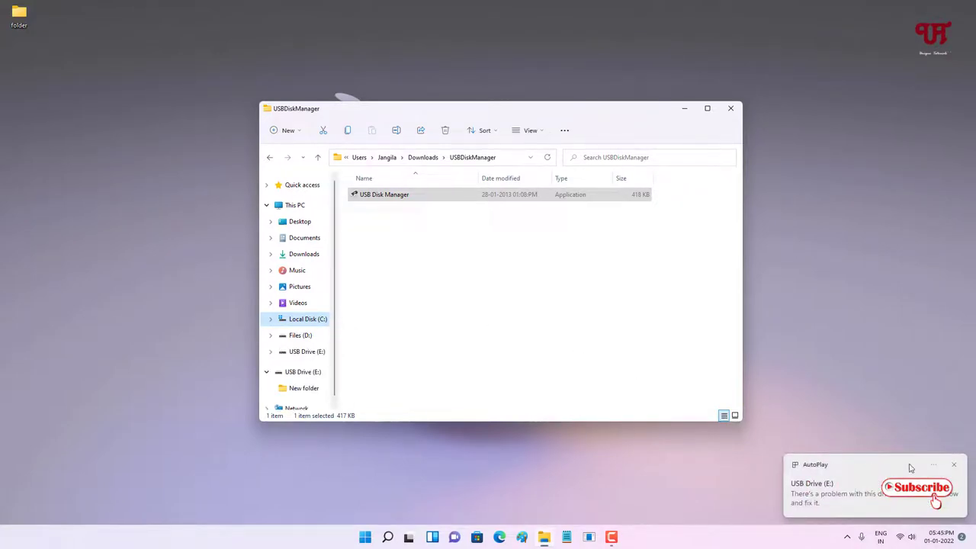
click(953, 464)
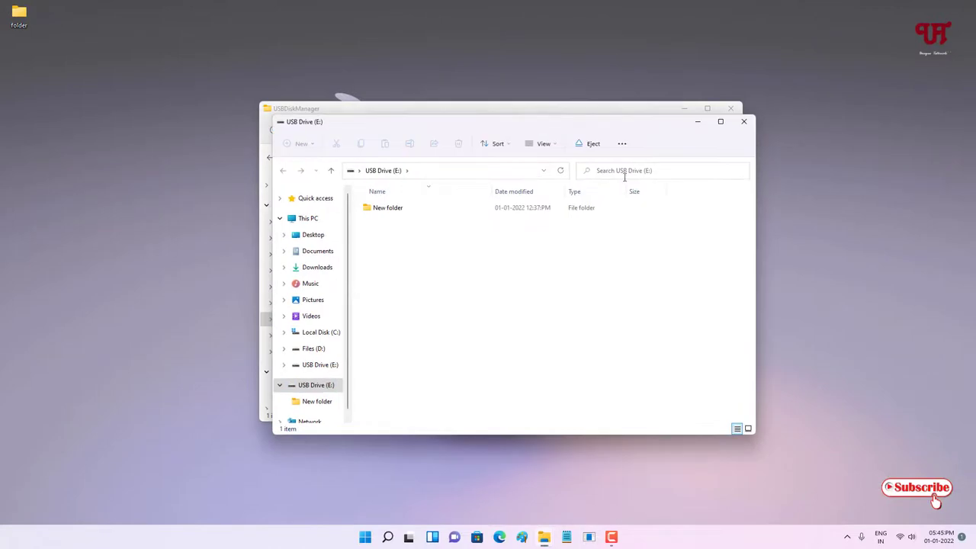
drag(501, 128, 402, 108)
drag(23, 24, 338, 245)
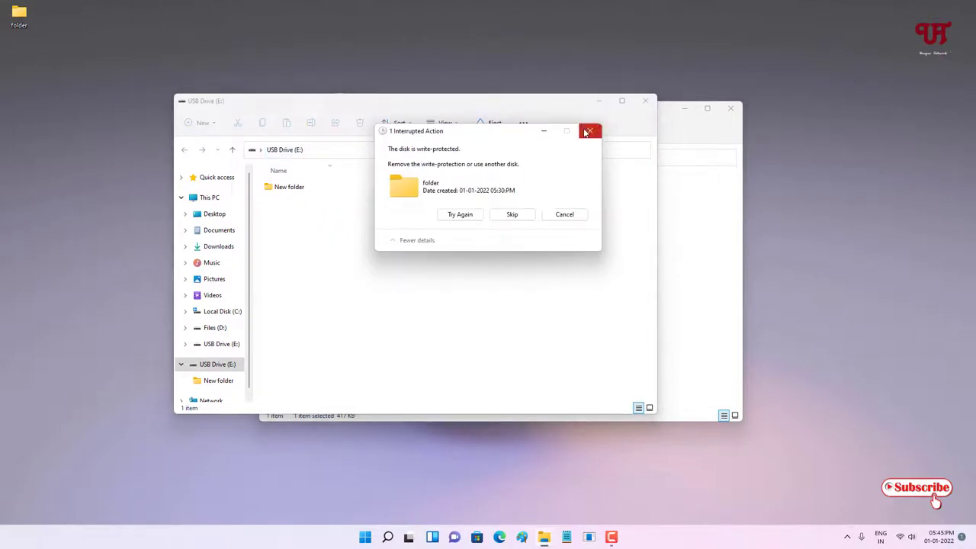
- Retry the blocked copy, close the write-protected disk error, and check New folder
click(462, 218)
click(597, 134)
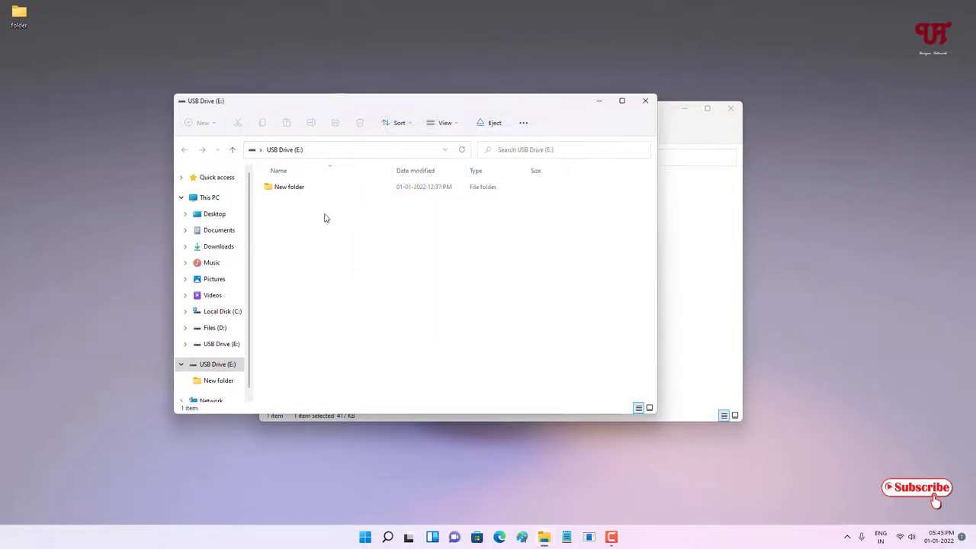
click(298, 188)
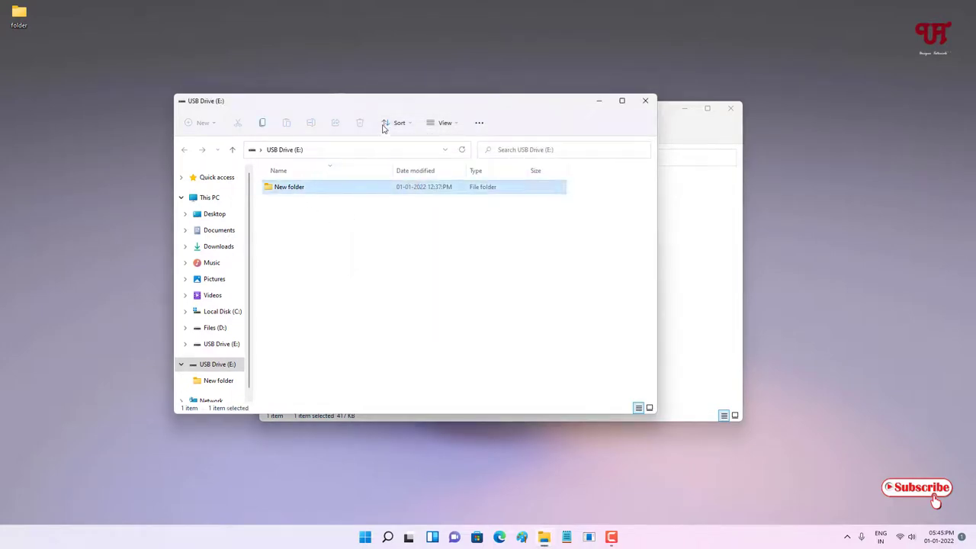
right_click(299, 191)
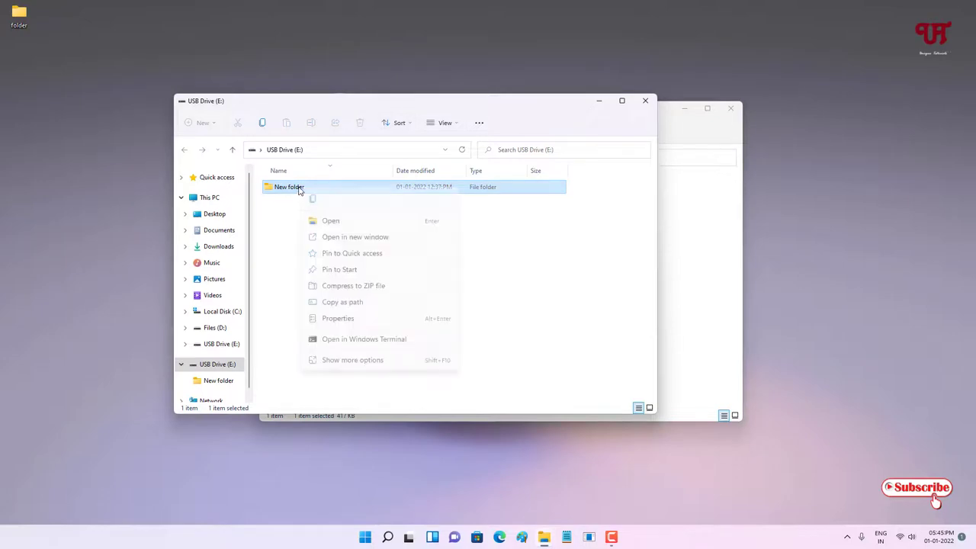
click(486, 265)
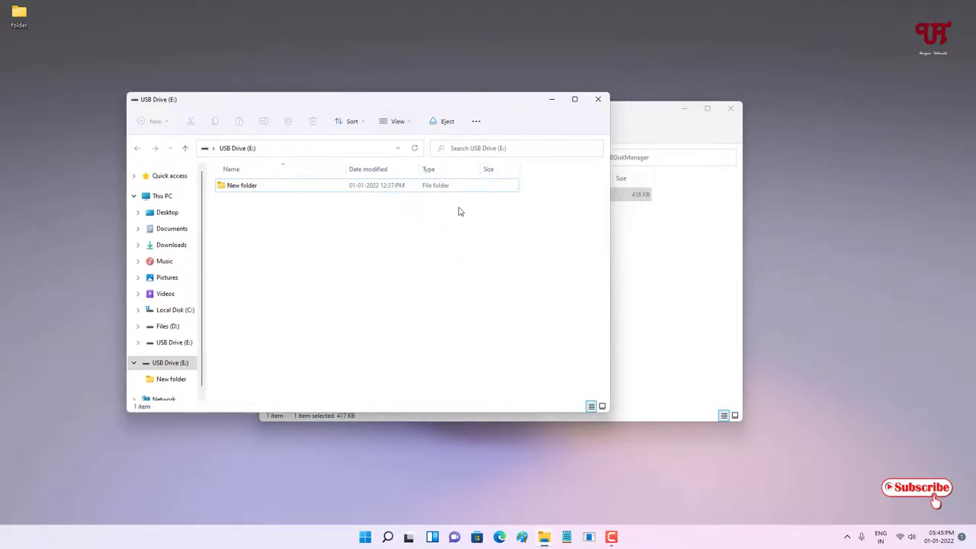
- Close the drive window, relaunch USB Disk Manager as administrator, and apply write protection off
click(599, 101)
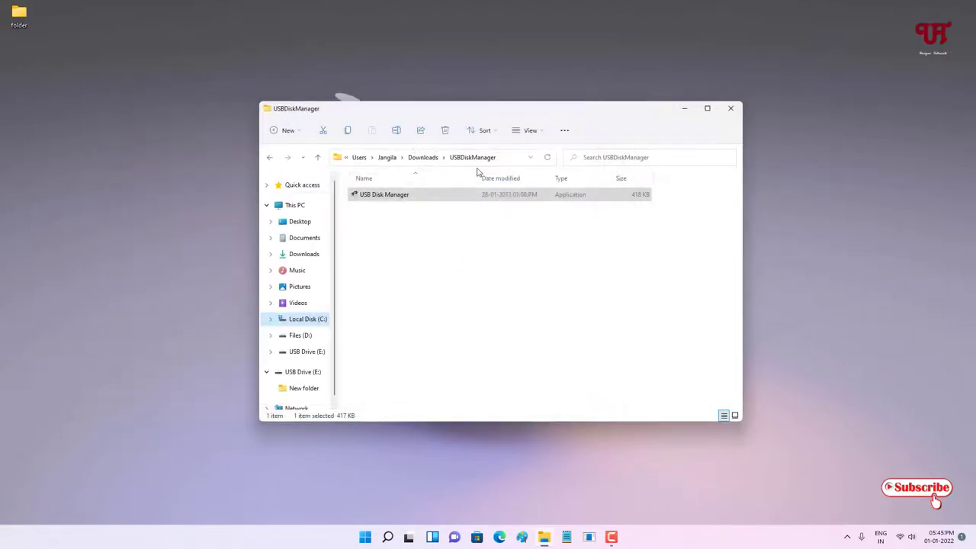
right_click(374, 195)
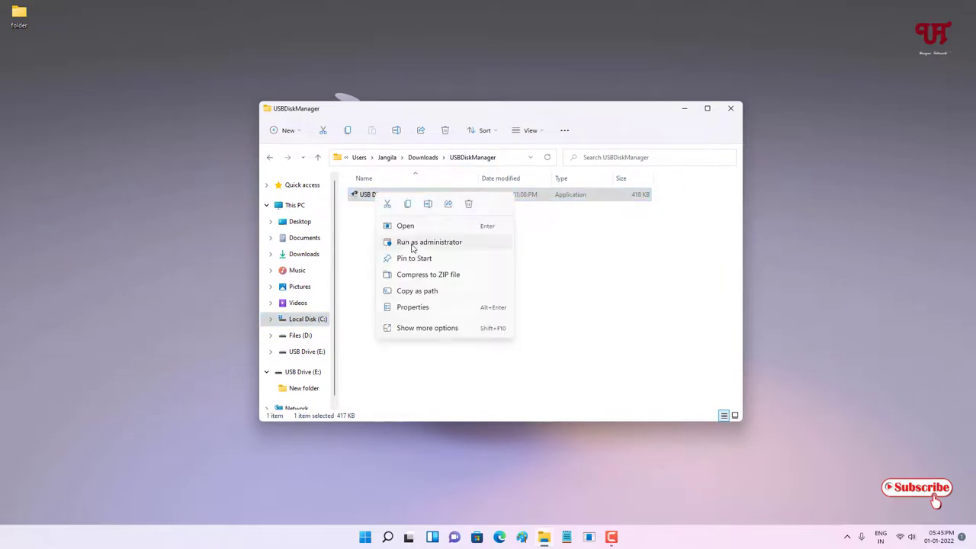
click(413, 243)
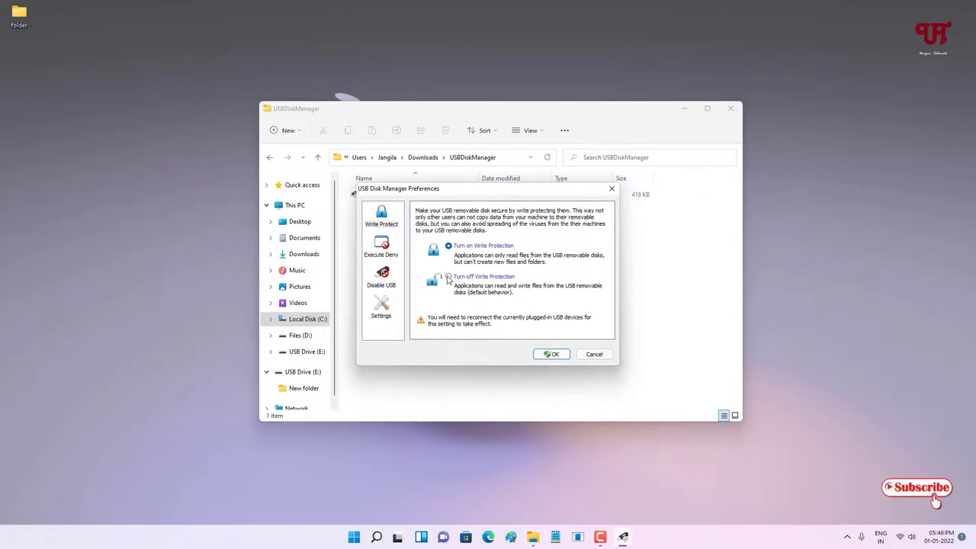
click(550, 354)
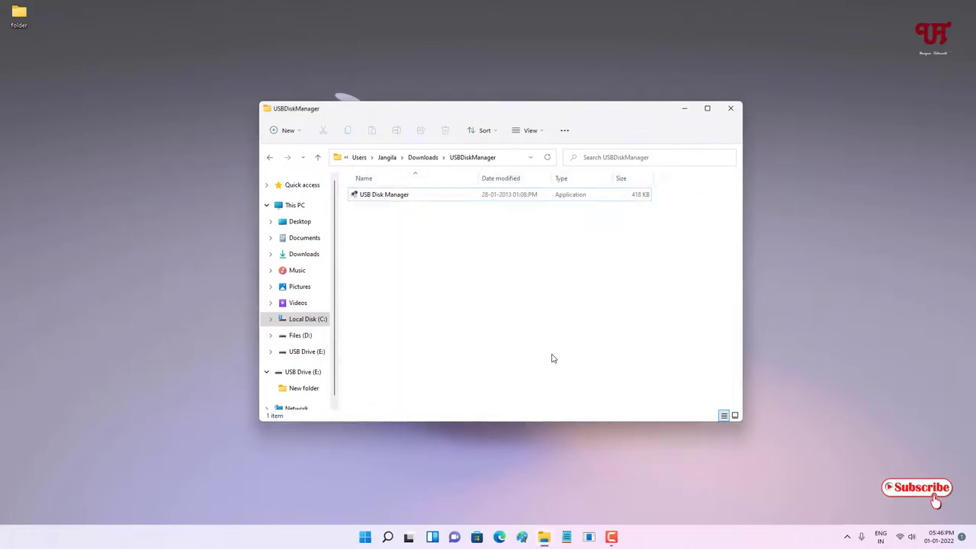
- Eject and reconnect USB Drive (E:), then copy the desktop folder onto it
right_click(302, 355)
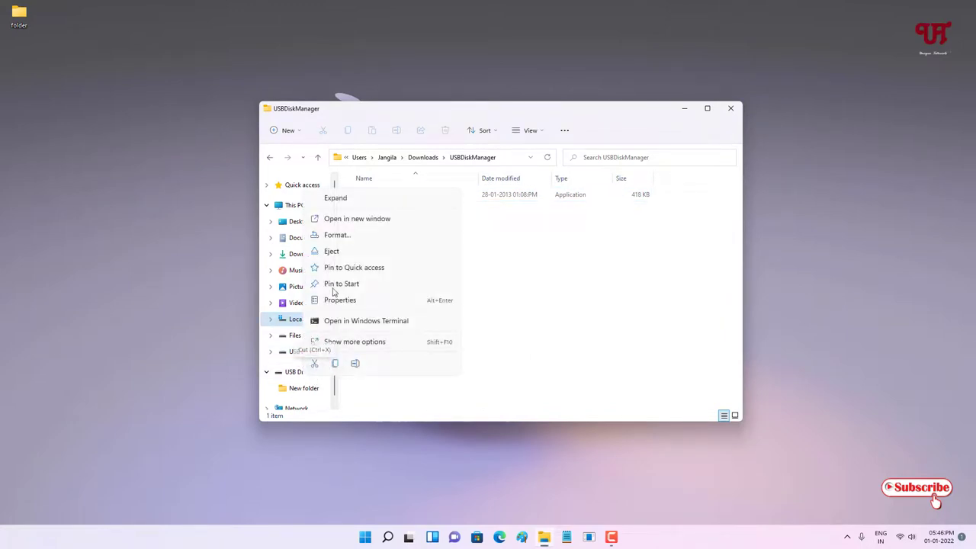
click(331, 251)
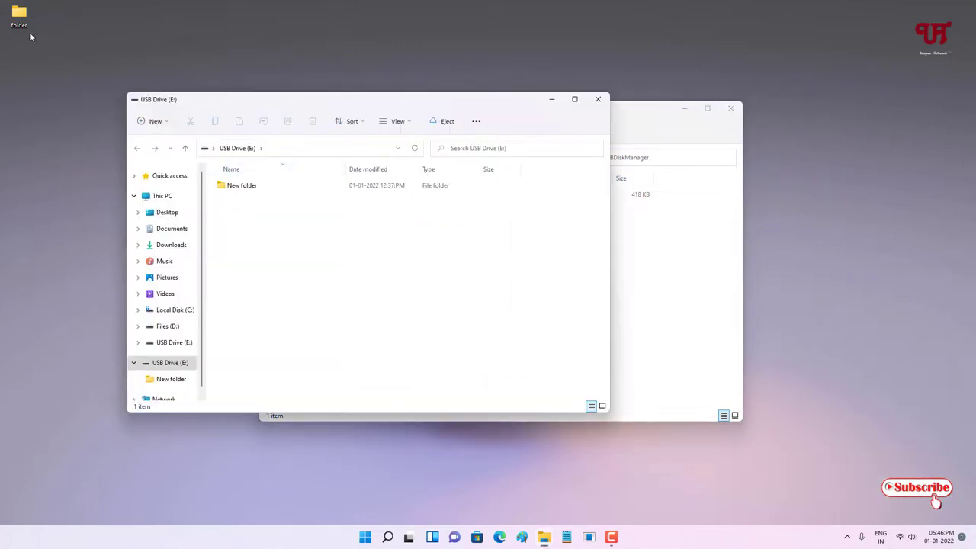
drag(19, 19, 309, 240)
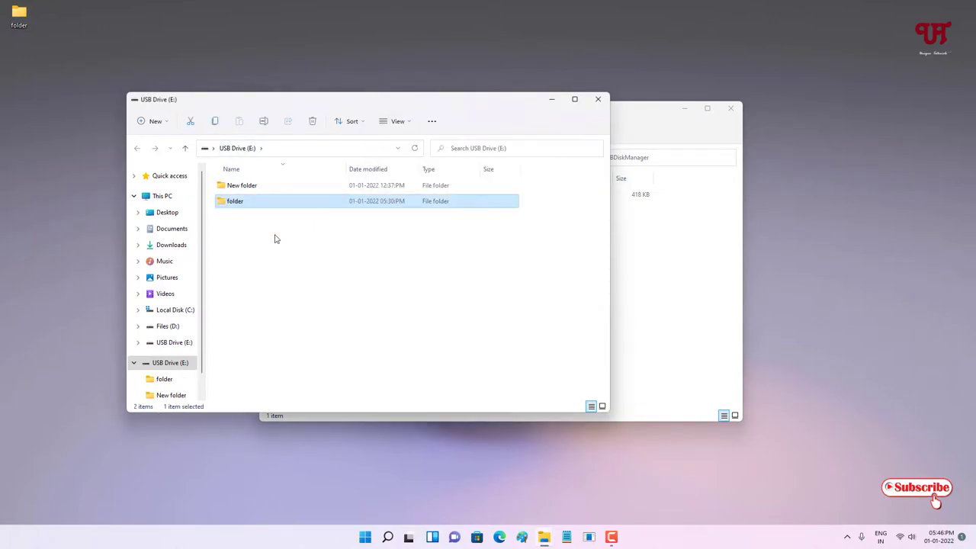
- Permanently delete the copied folder from USB Drive (E:)
click(276, 239)
click(238, 206)
key(shift+Delete)
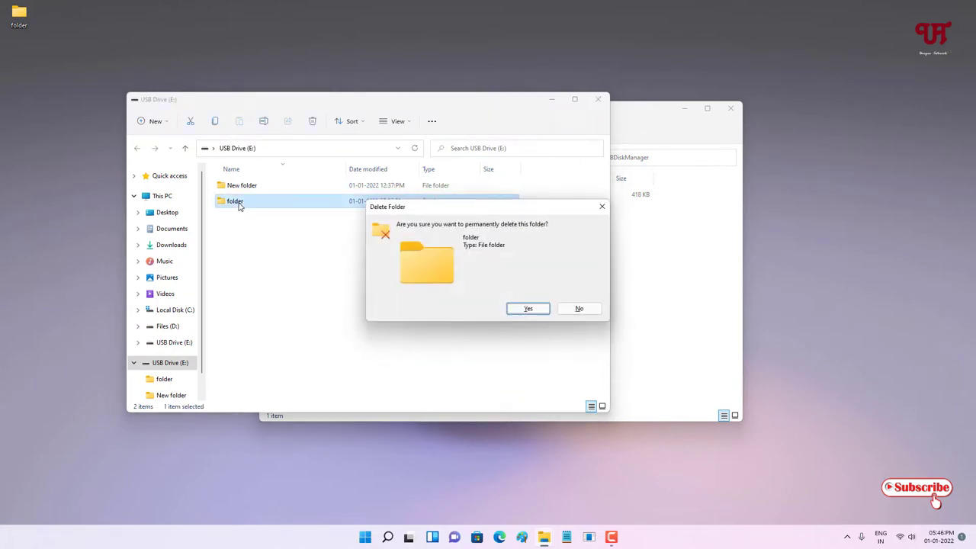
click(526, 309)
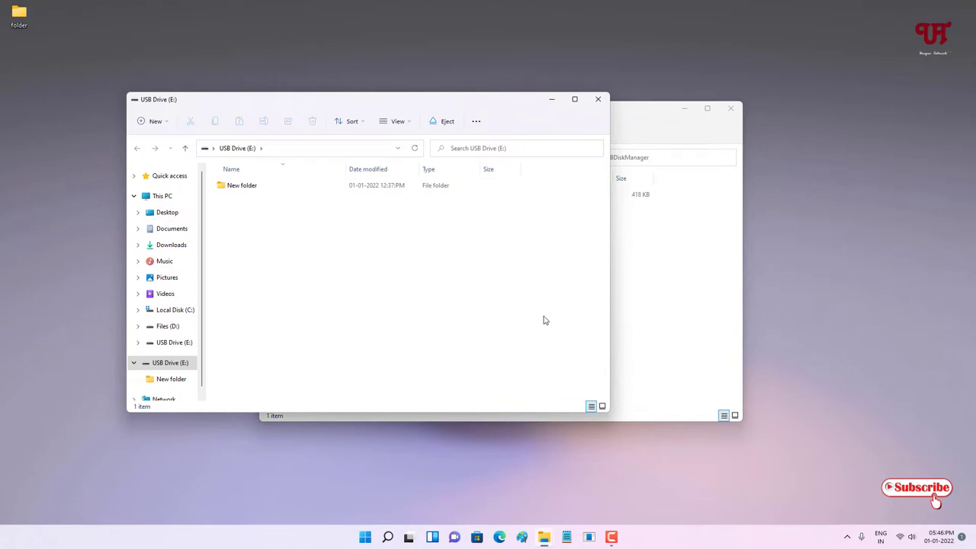